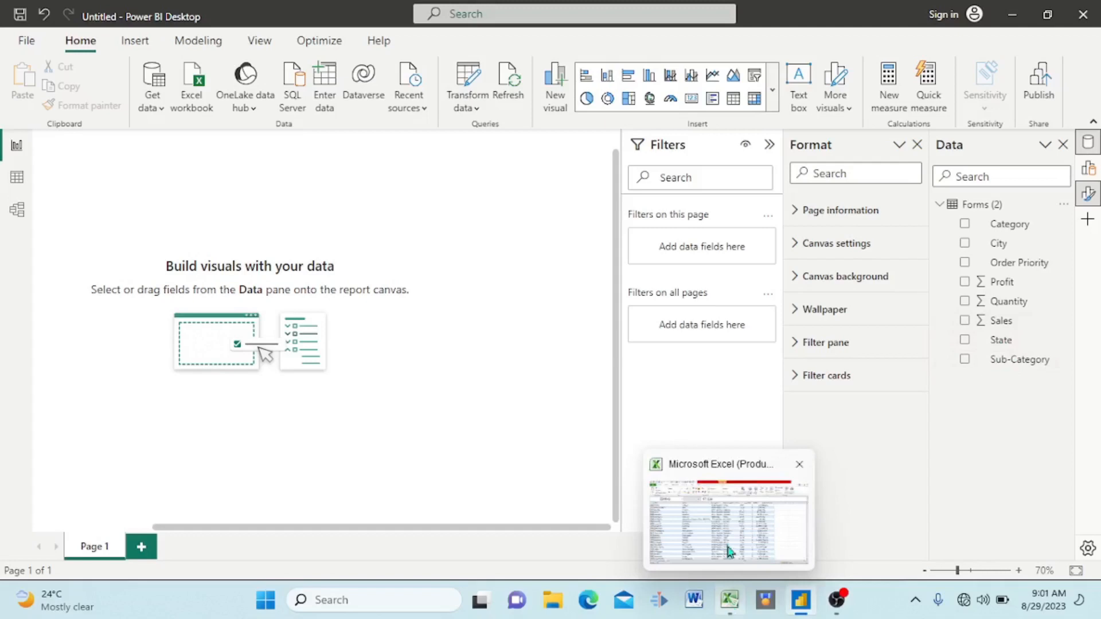
Step: Switch to the Excel source table, review each column from City to Order Priority, and return to Power BI
click(730, 600)
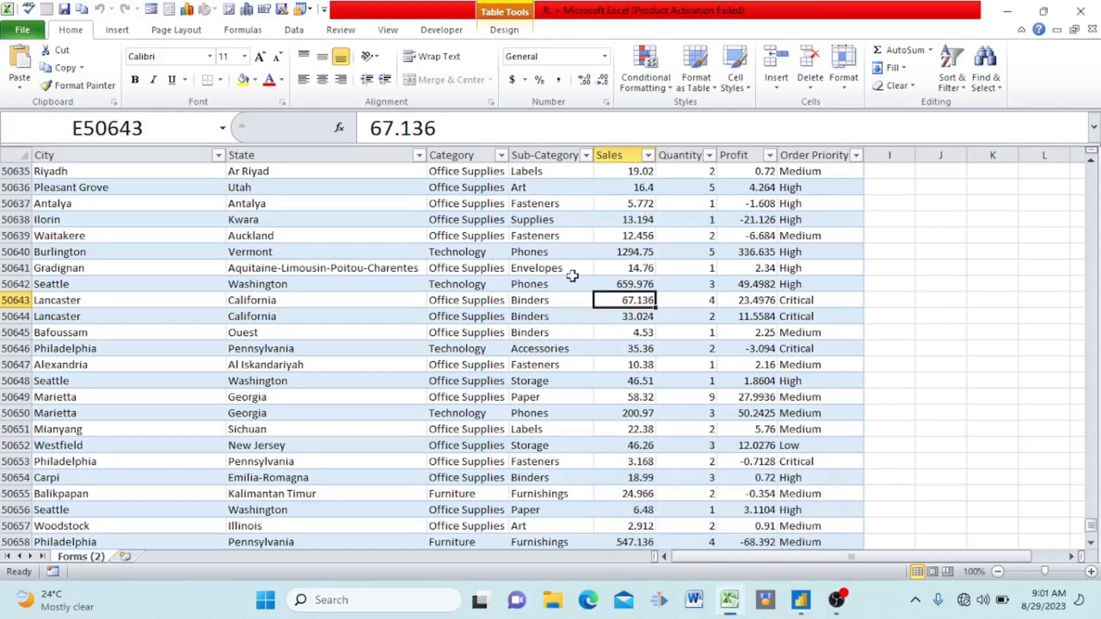
click(86, 155)
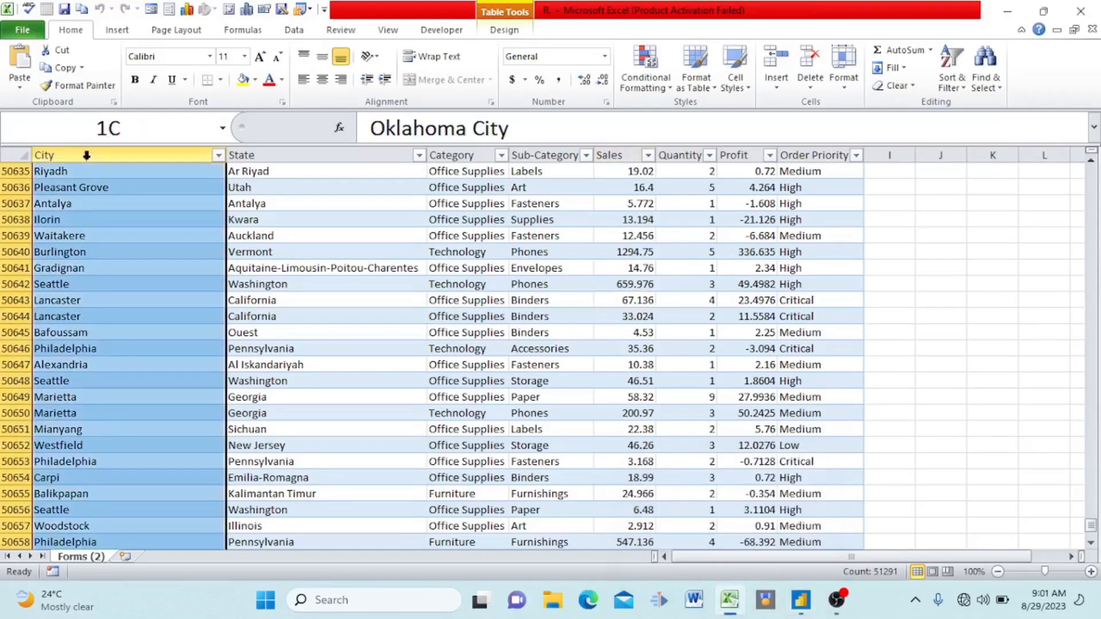
click(282, 156)
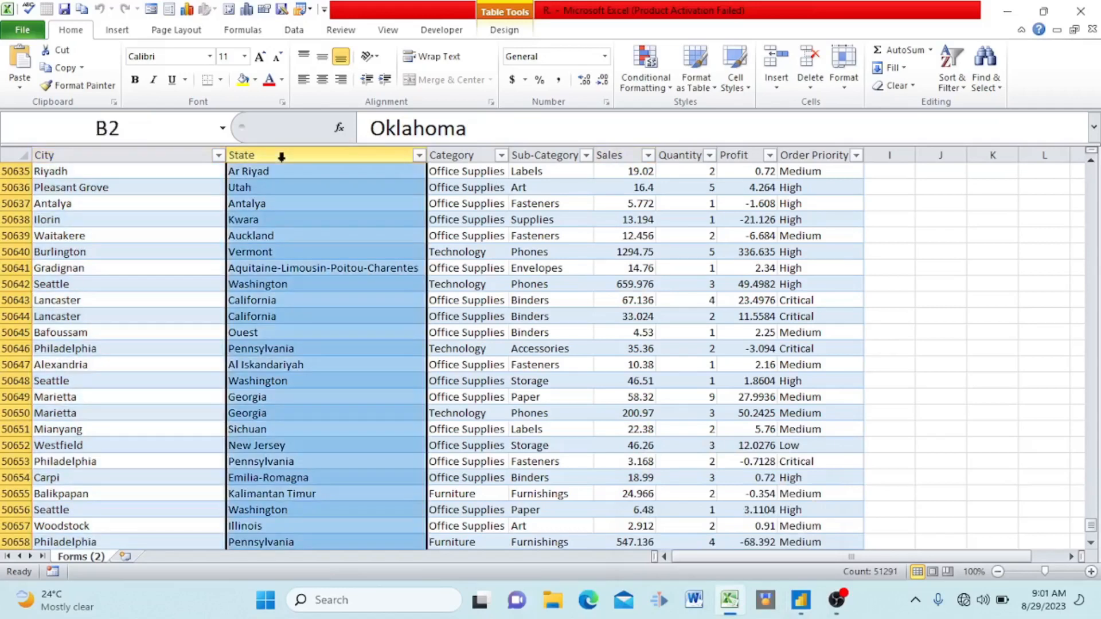
click(457, 146)
click(542, 150)
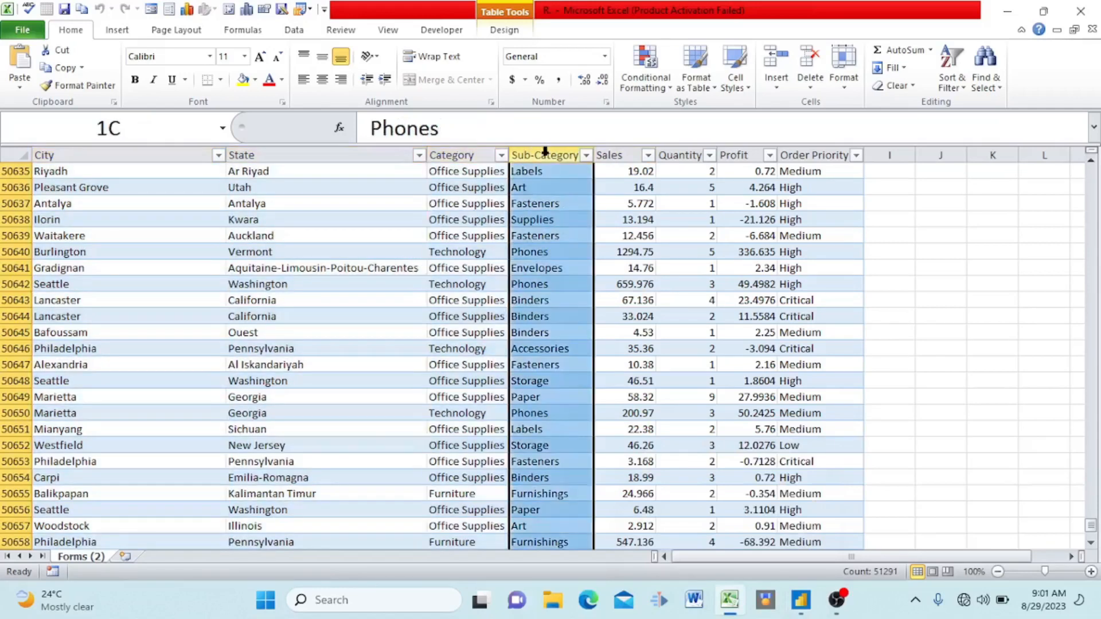
click(624, 151)
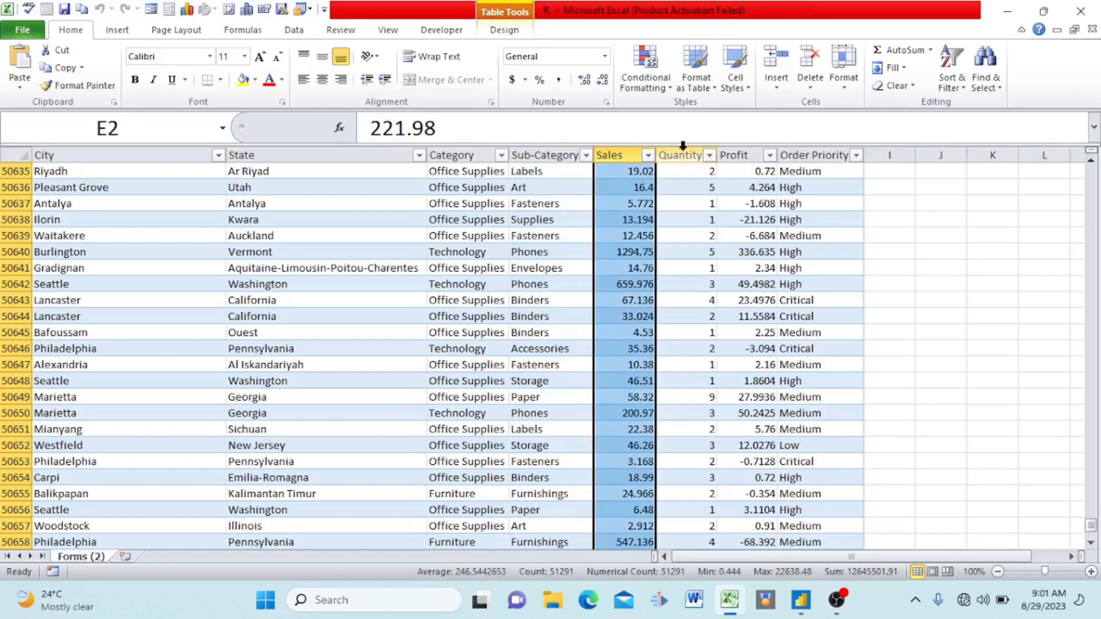
click(685, 150)
click(738, 150)
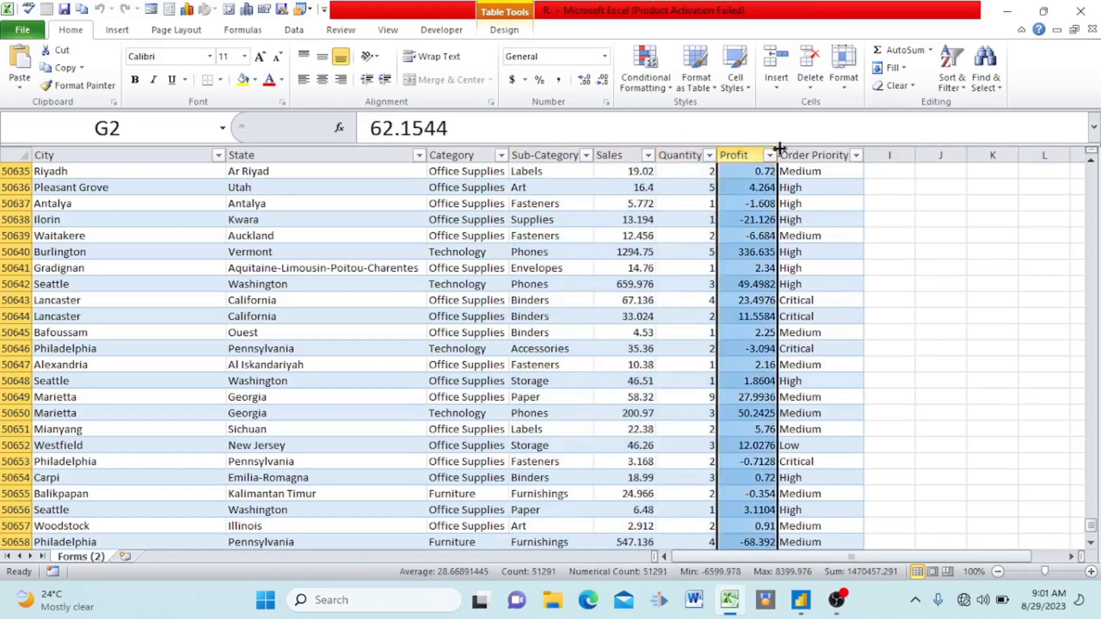
click(818, 149)
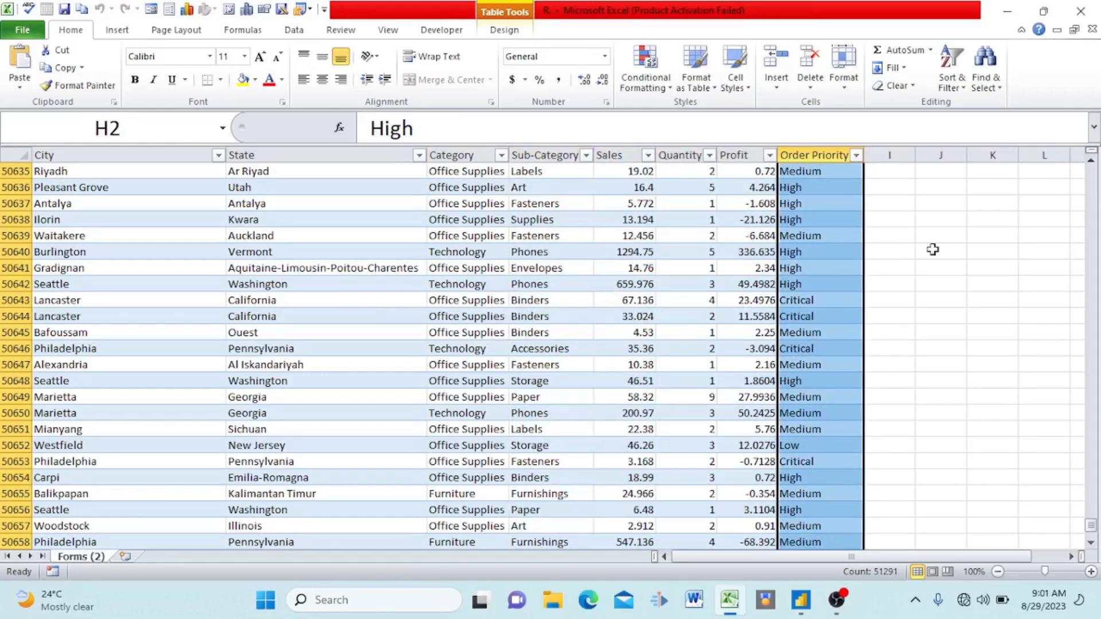
click(1005, 16)
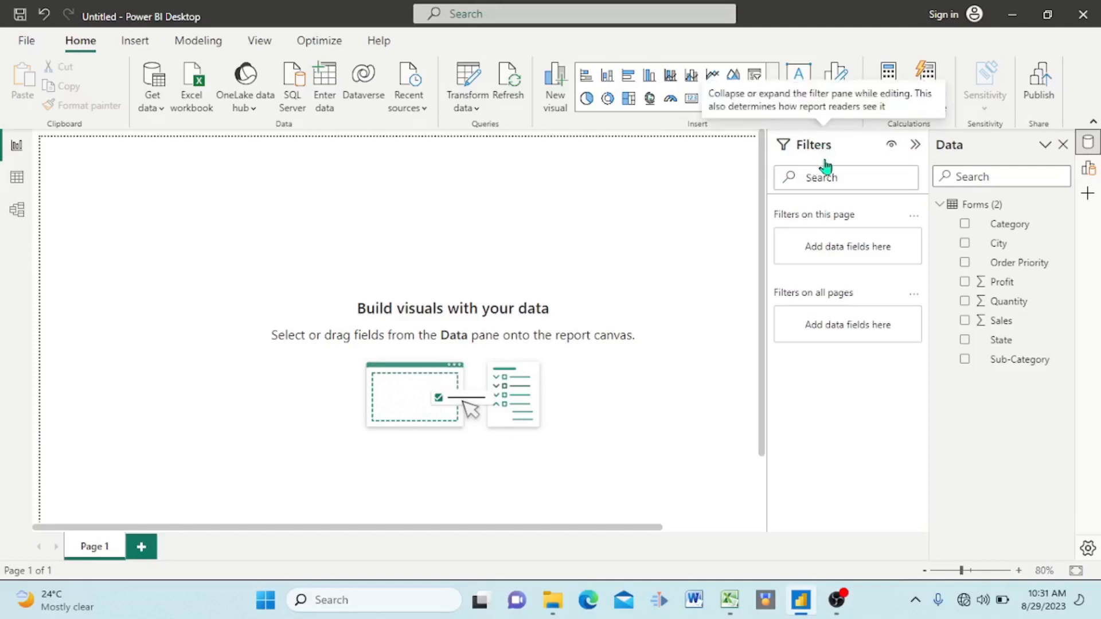
Step: Create a bar chart of Profit by City, place it near the middle of the canvas and enlarge it
click(966, 244)
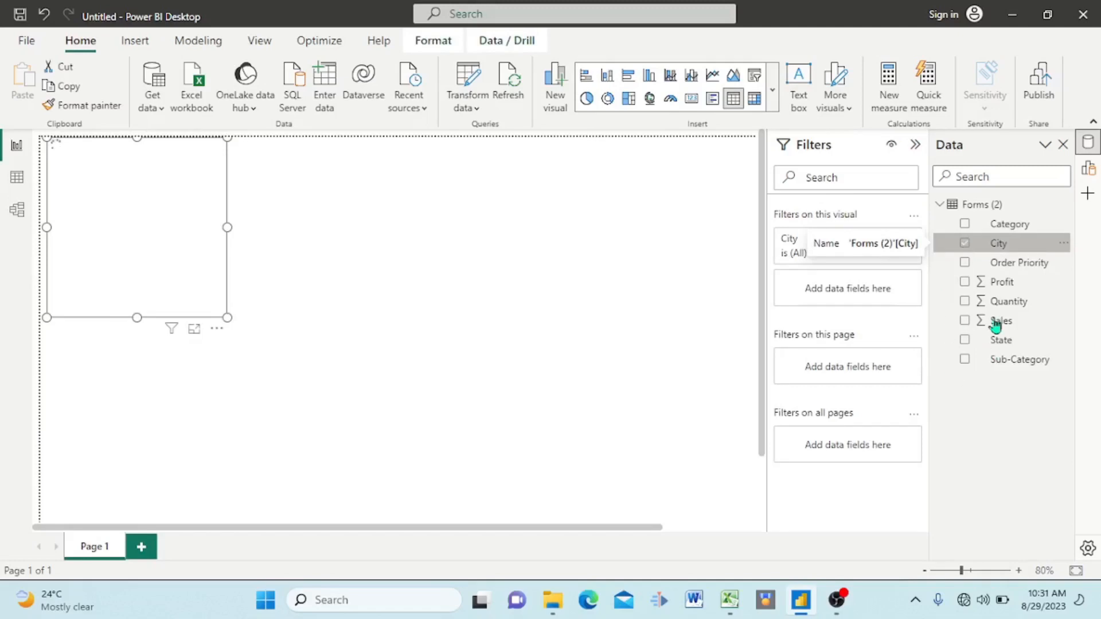
click(966, 283)
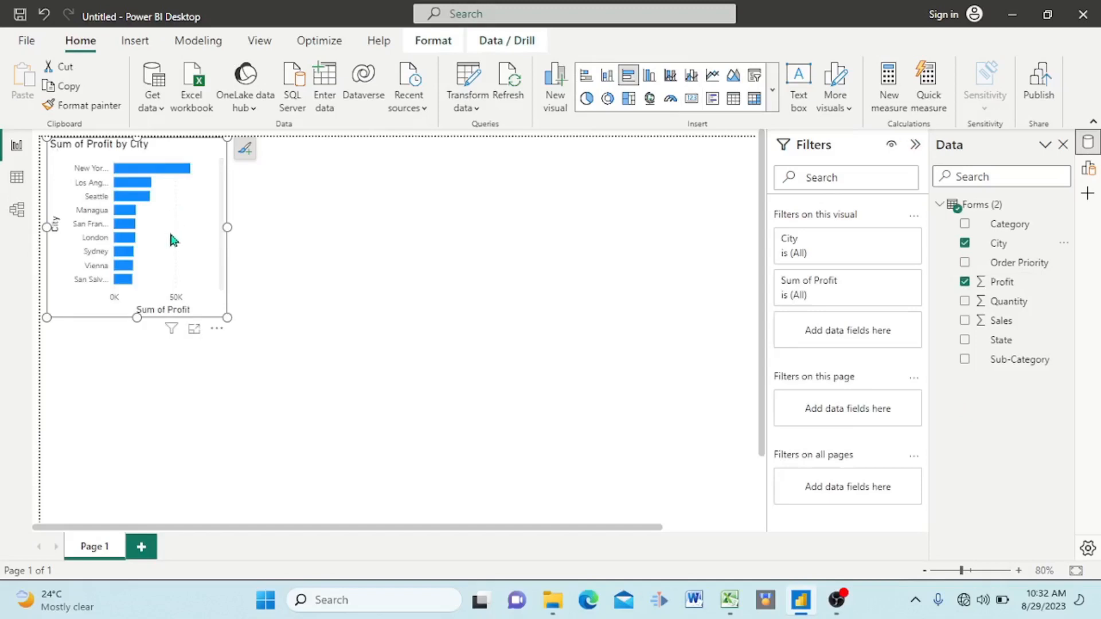
drag(171, 235, 388, 279)
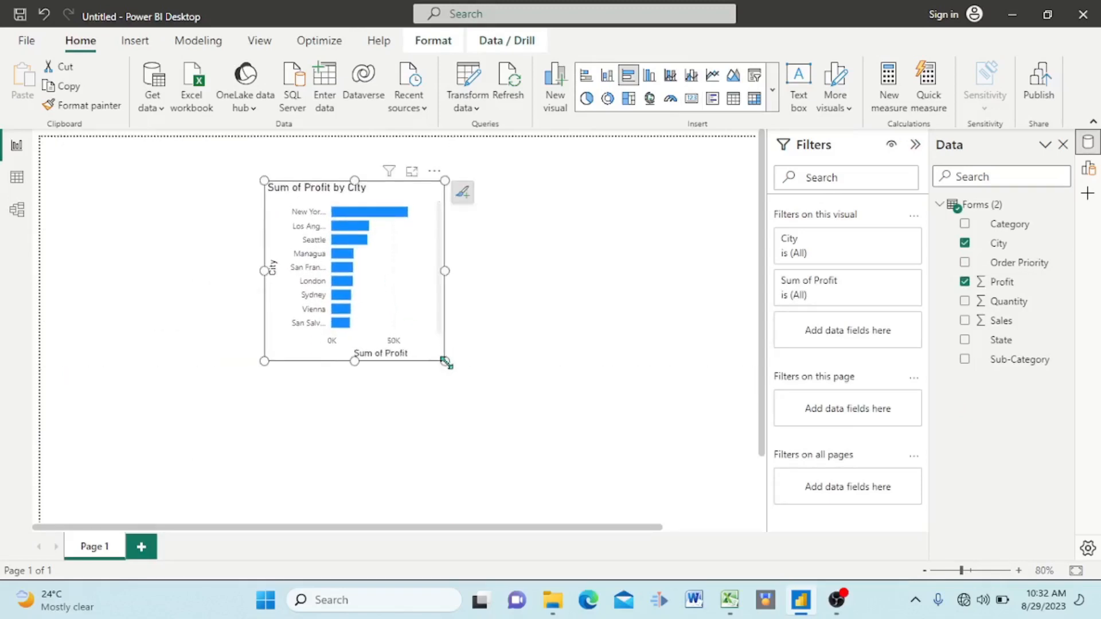
drag(445, 361, 575, 483)
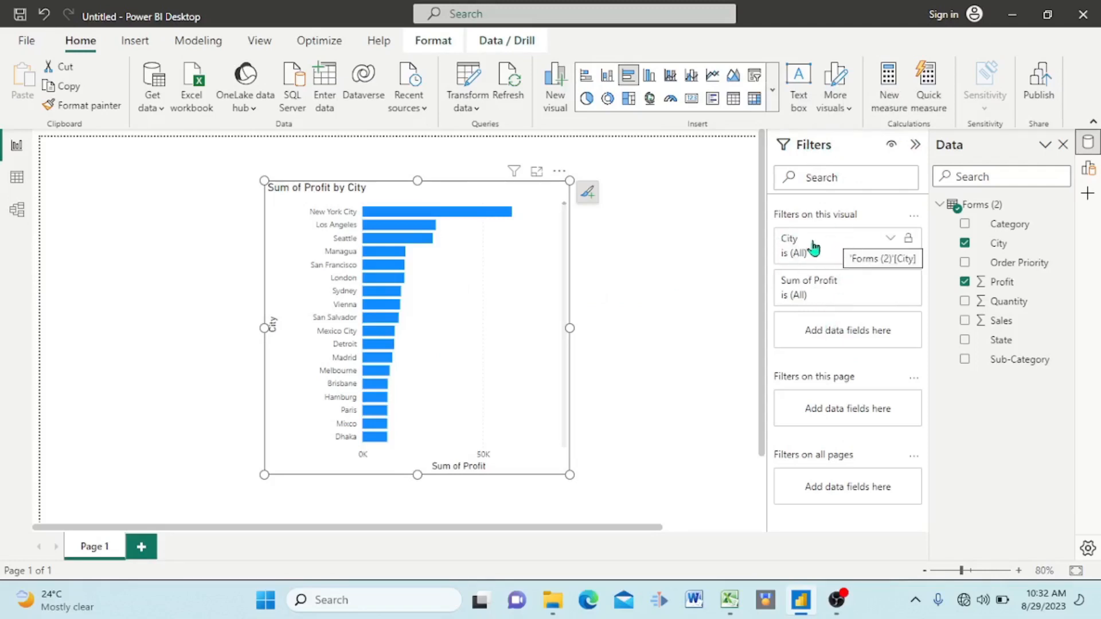
Step: Expand the chart's City filter and look through its list of selectable cities
click(891, 241)
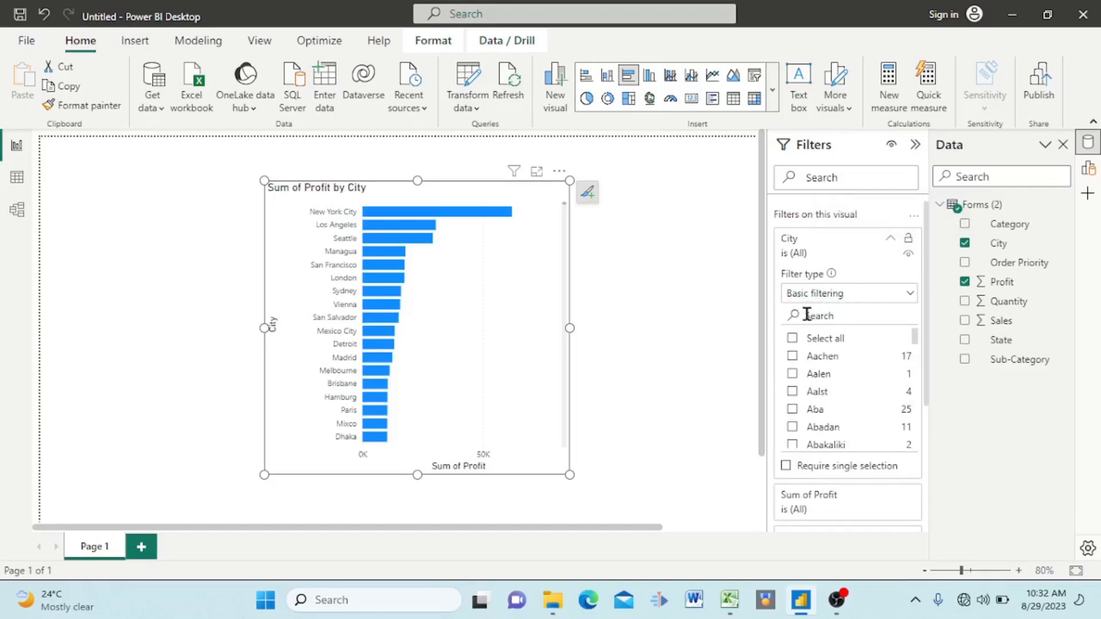
scroll(839, 408, down, 3)
scroll(839, 409, down, 8)
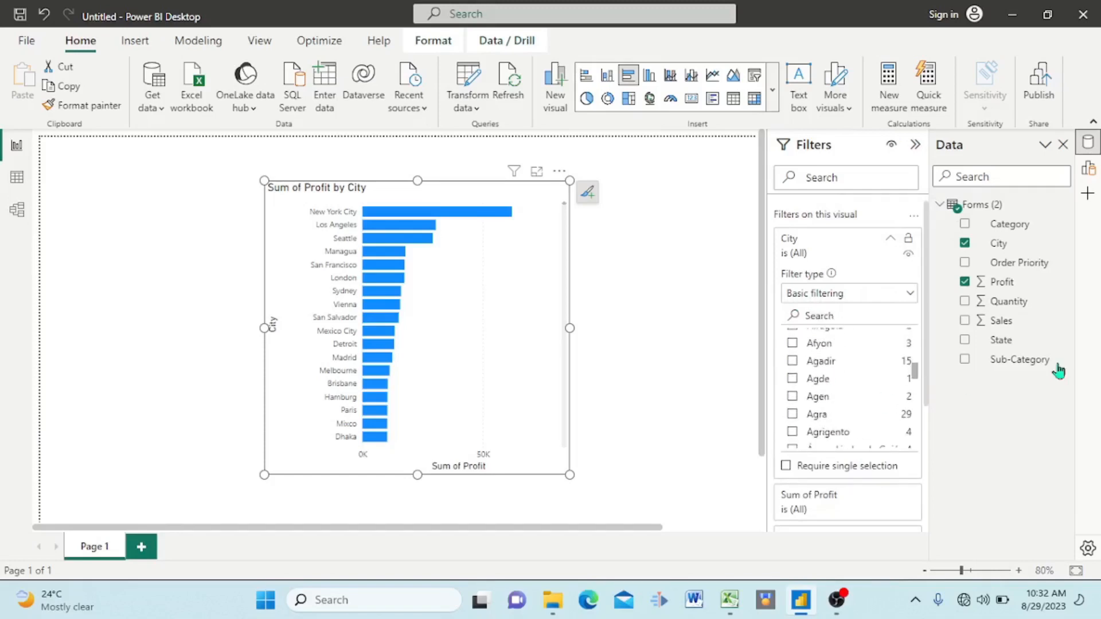
scroll(847, 344, up, 10)
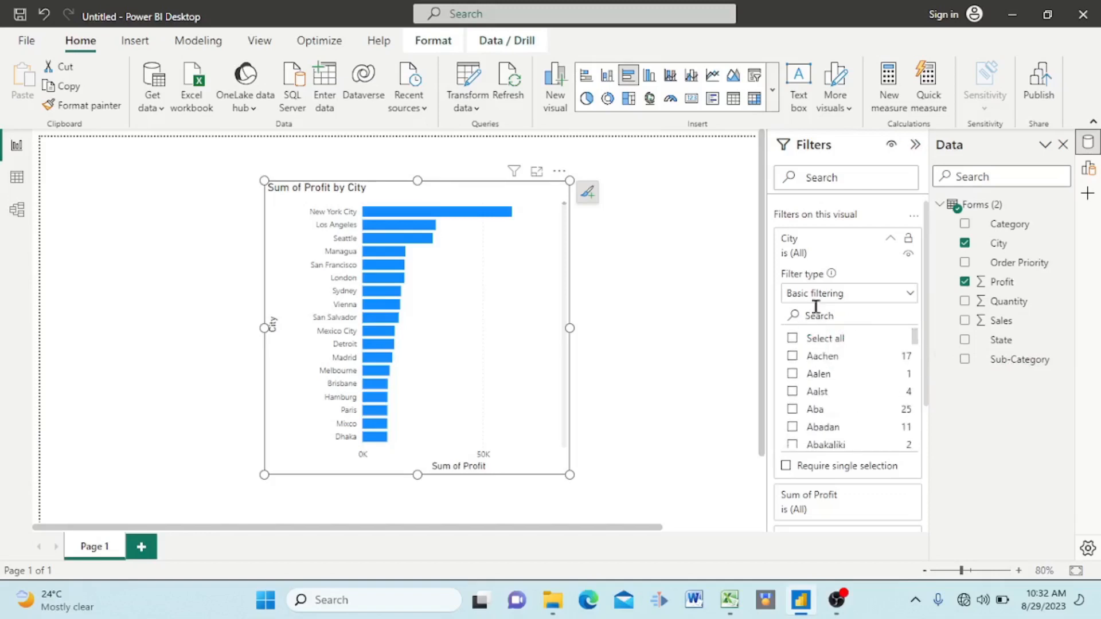
Step: Keep the City filter on basic filtering, search for Paris and filter the chart to Paris
click(910, 296)
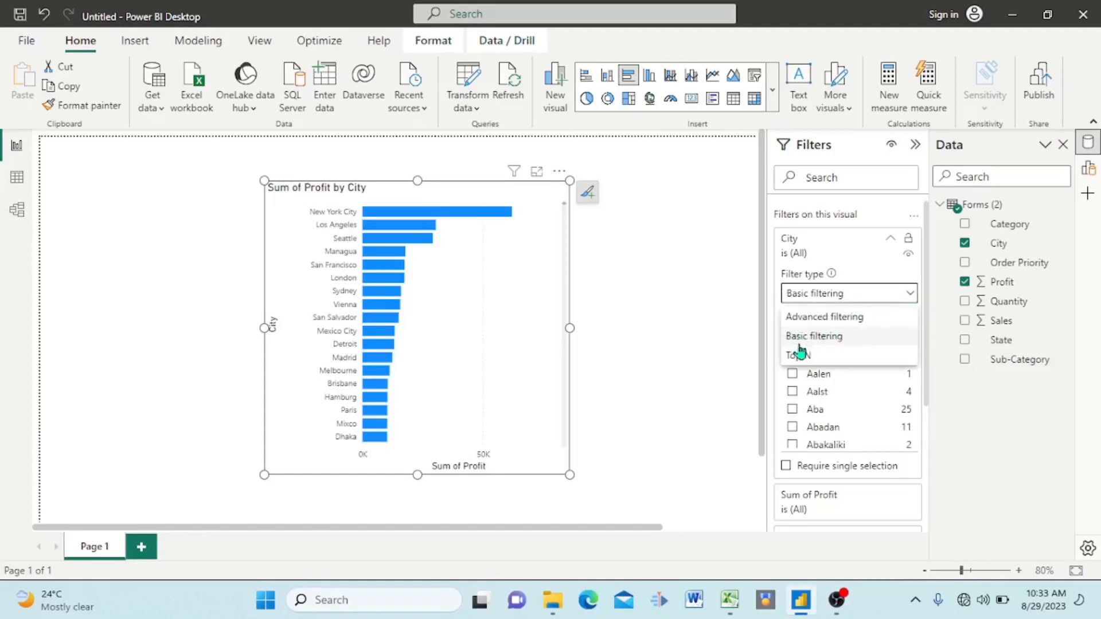
click(831, 339)
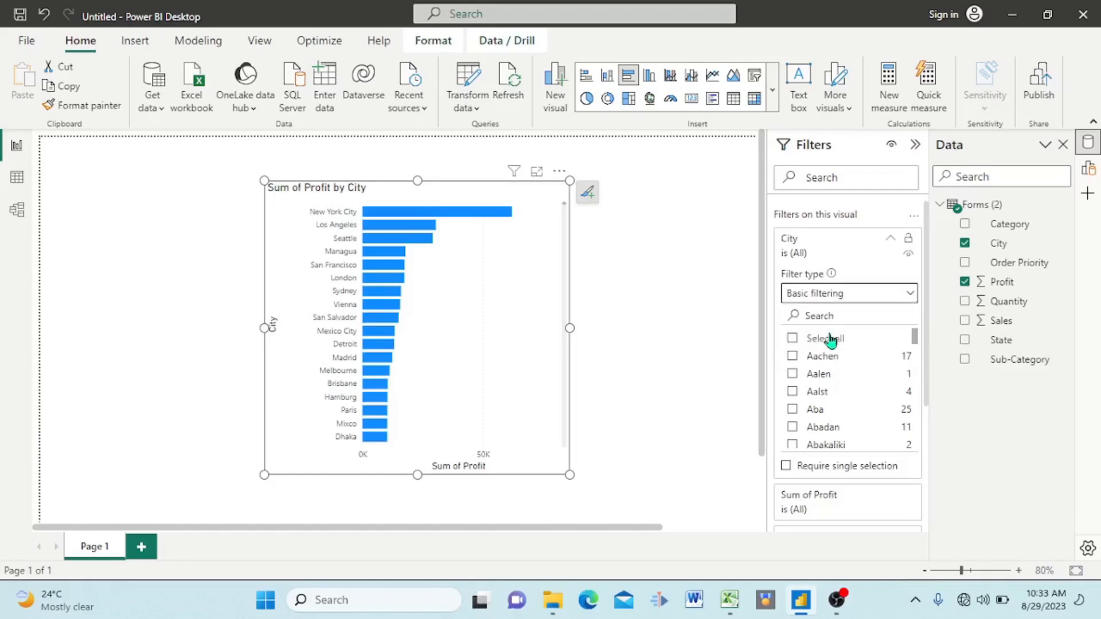
click(828, 319)
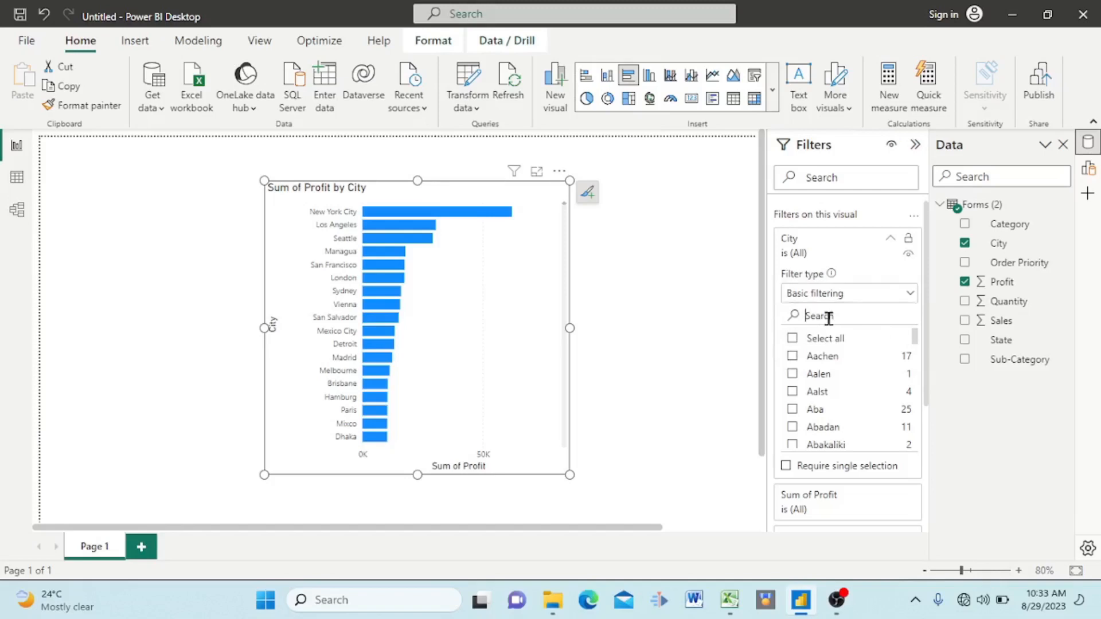
text(Paris)
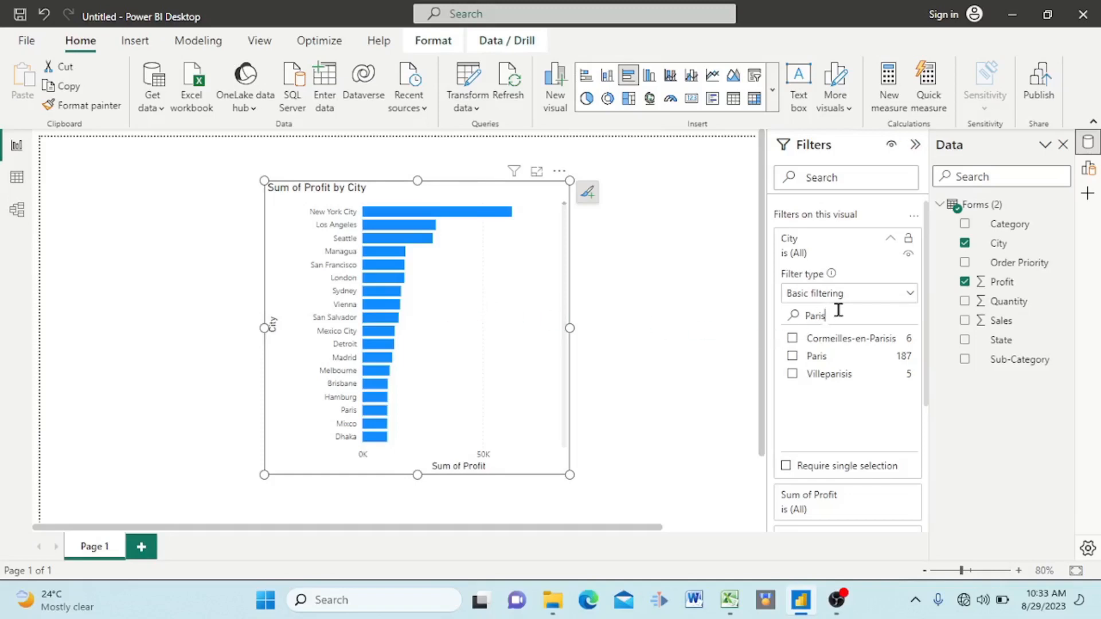
click(794, 358)
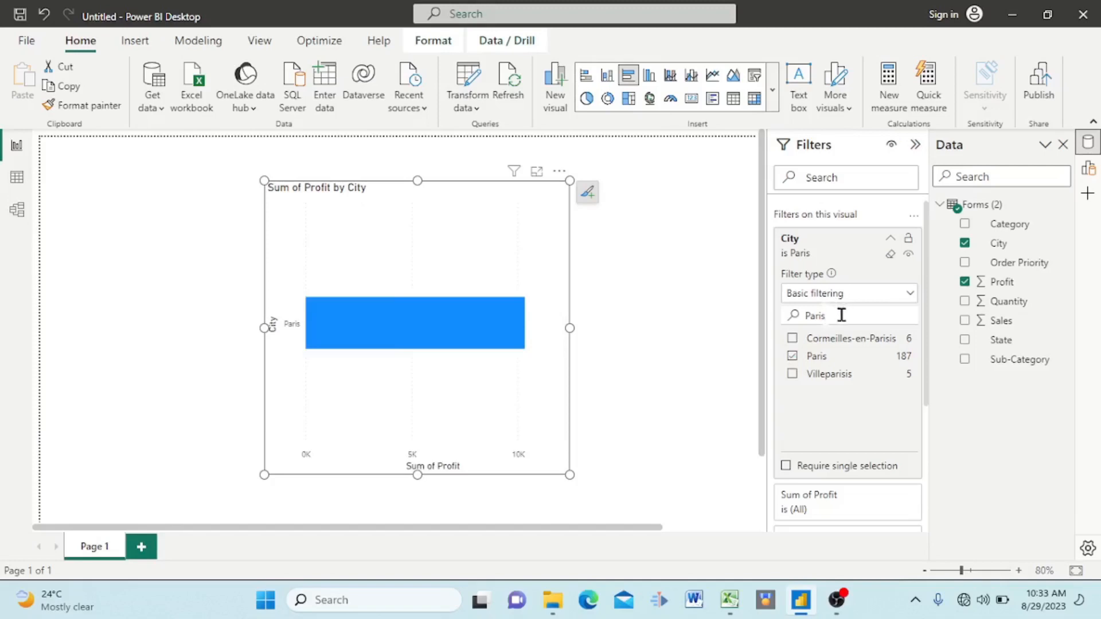
Step: Search the City filter for New York and add New York City to the selected cities
key(BackSpace)
key(BackSpace)
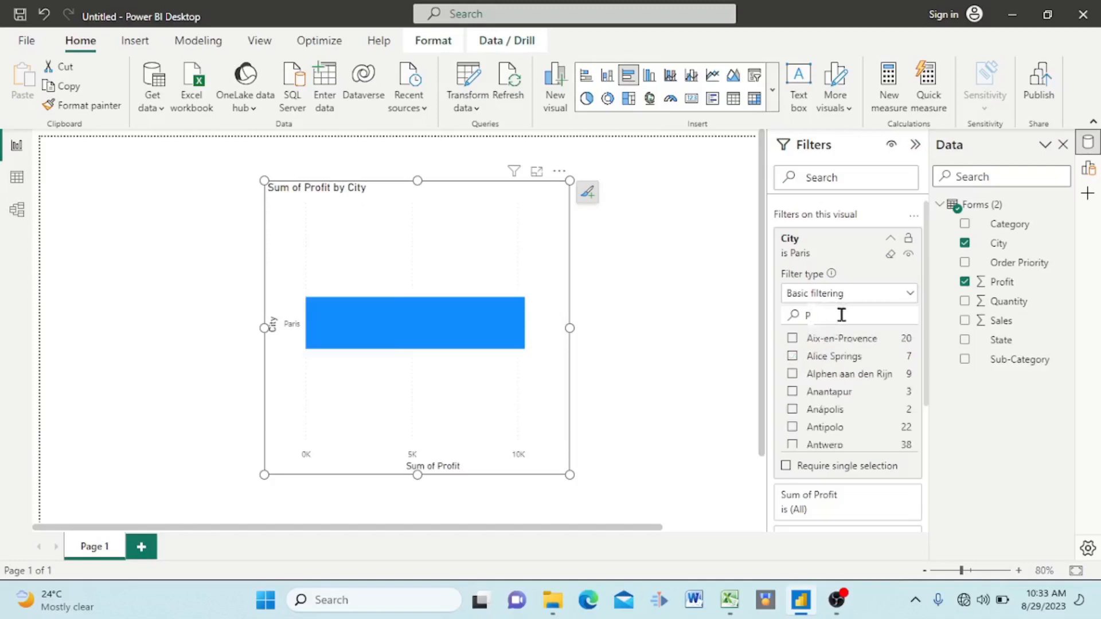
key(BackSpace)
text(New)
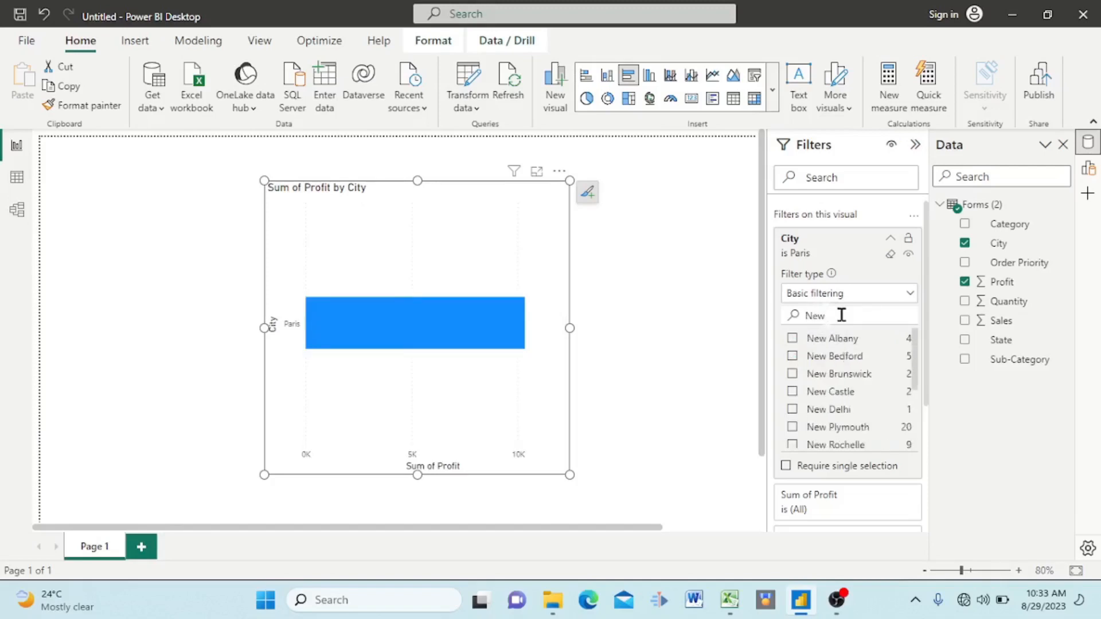
text( York)
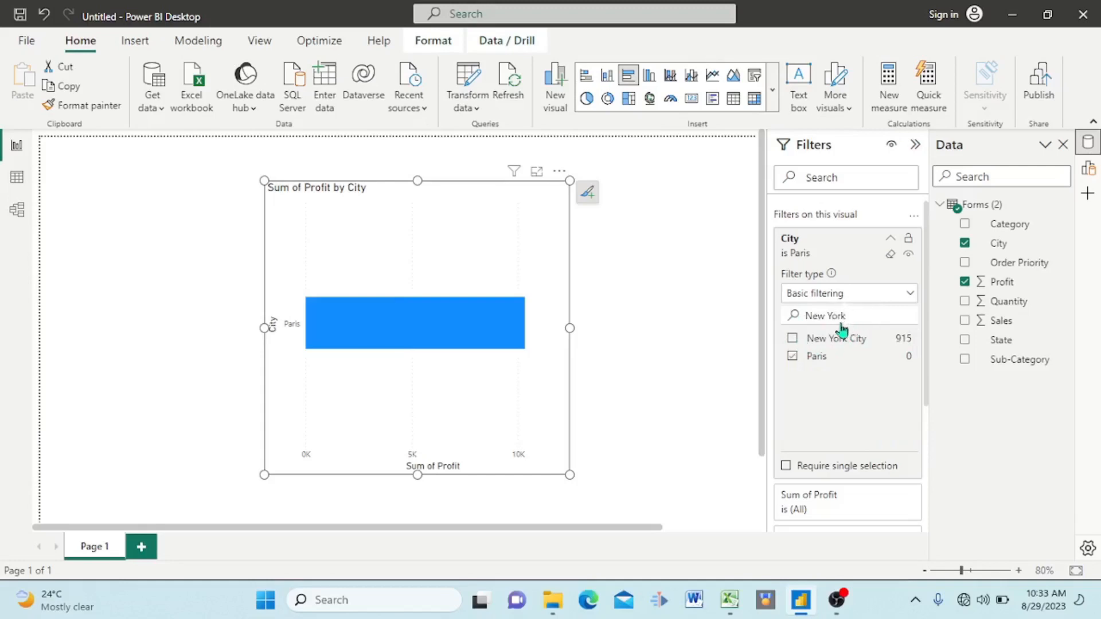
click(793, 340)
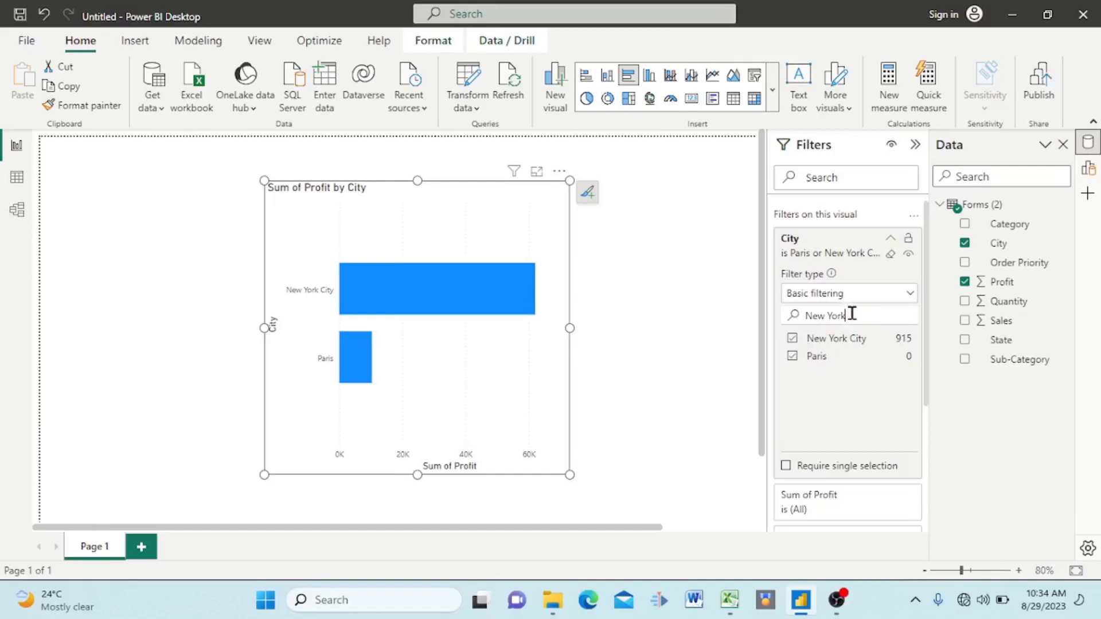
Step: Clear the City filter's search text and select all cities
key(BackSpace)
key(BackSpace)
key(BackSpace)
key(BackSpace)
key(BackSpace)
key(BackSpace)
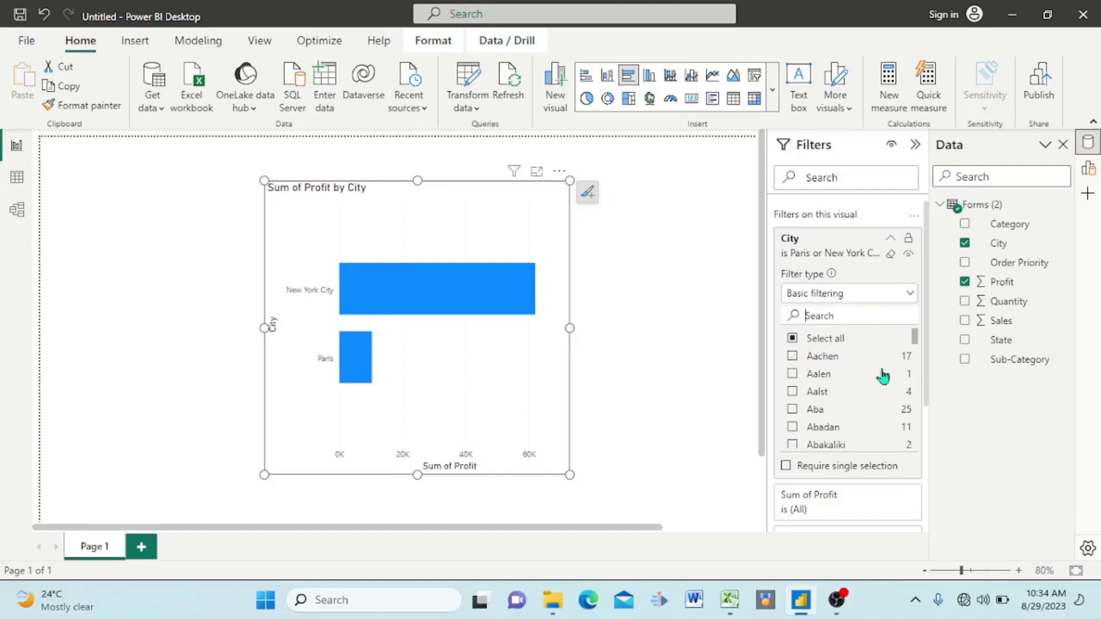
click(794, 339)
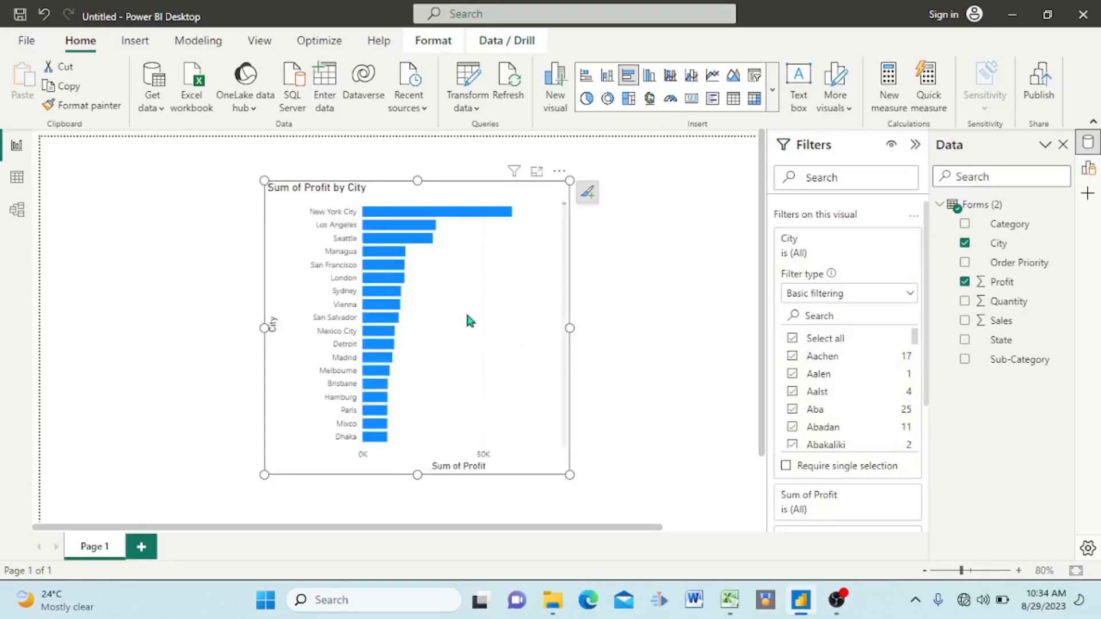
Step: Examine the cities and their profit bars further down the chart, ending back at the first cities
scroll(468, 320, down, 10)
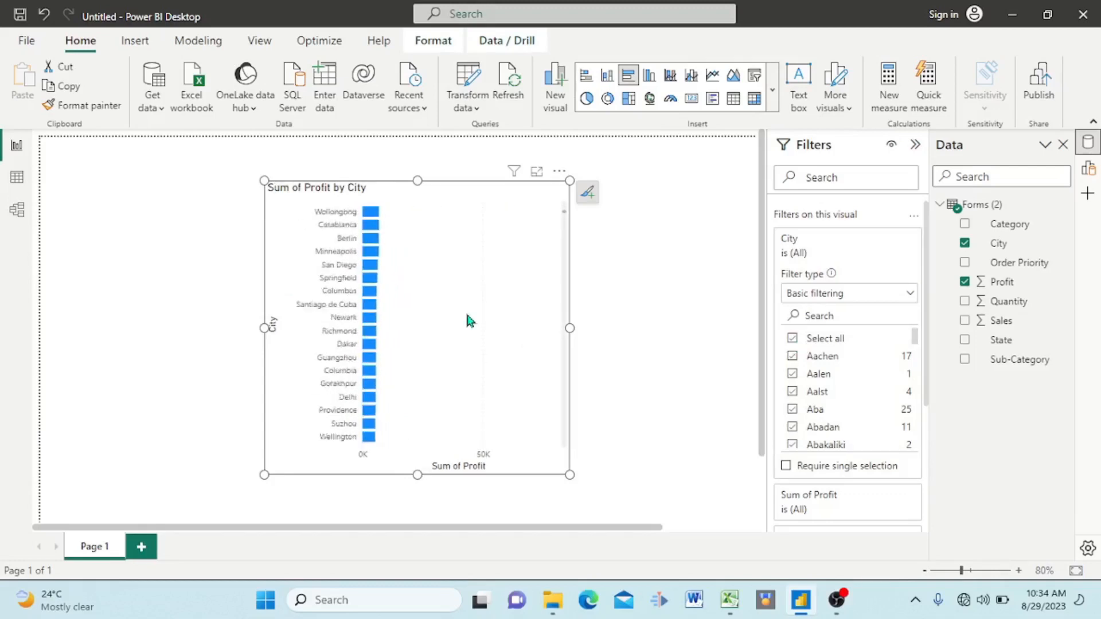
scroll(467, 320, up, 5)
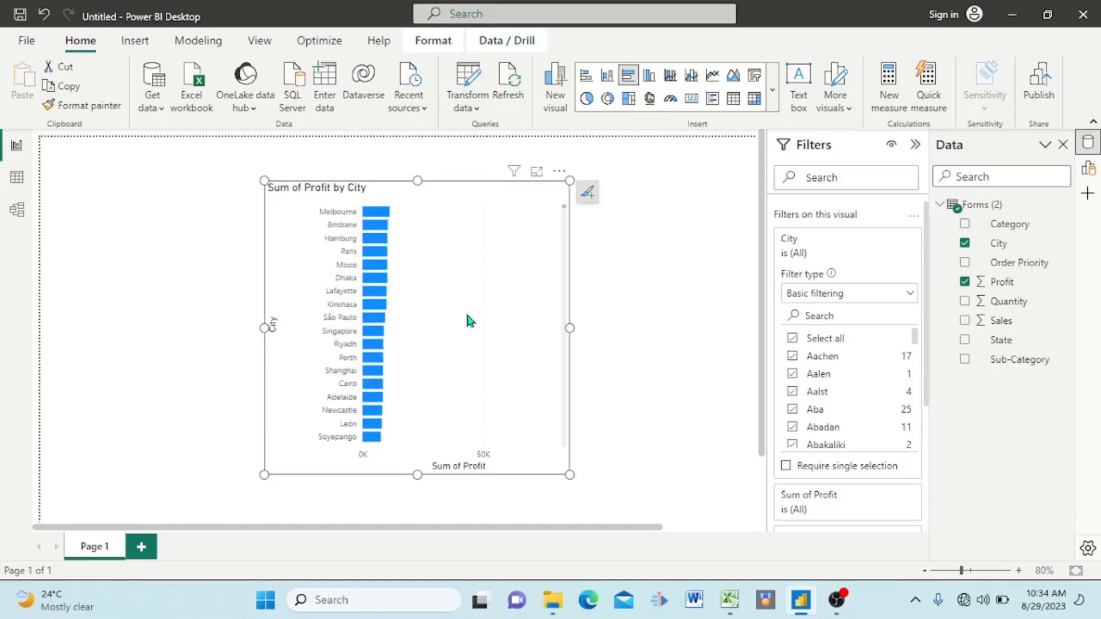
scroll(468, 320, up, 3)
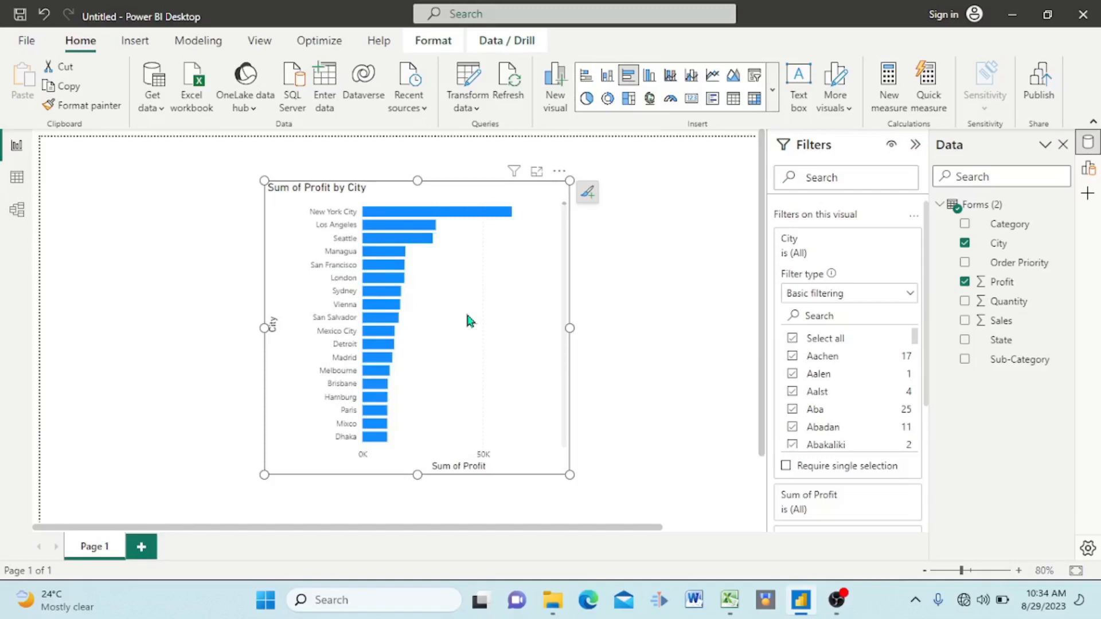
scroll(467, 318, down, 6)
scroll(469, 320, down, 1)
scroll(467, 317, up, 8)
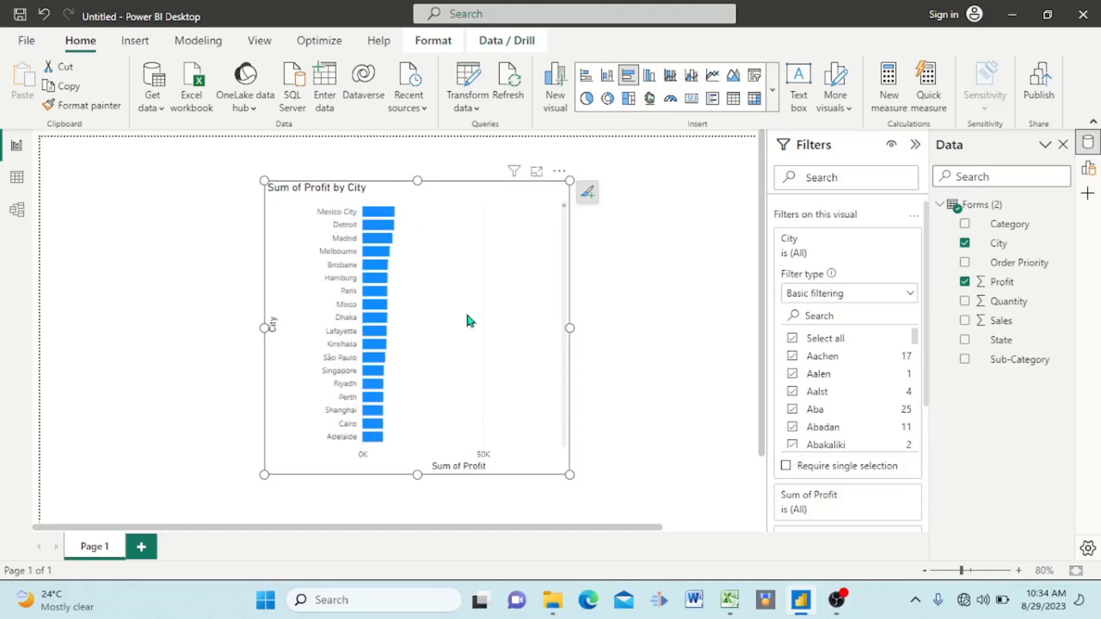
scroll(467, 318, up, 3)
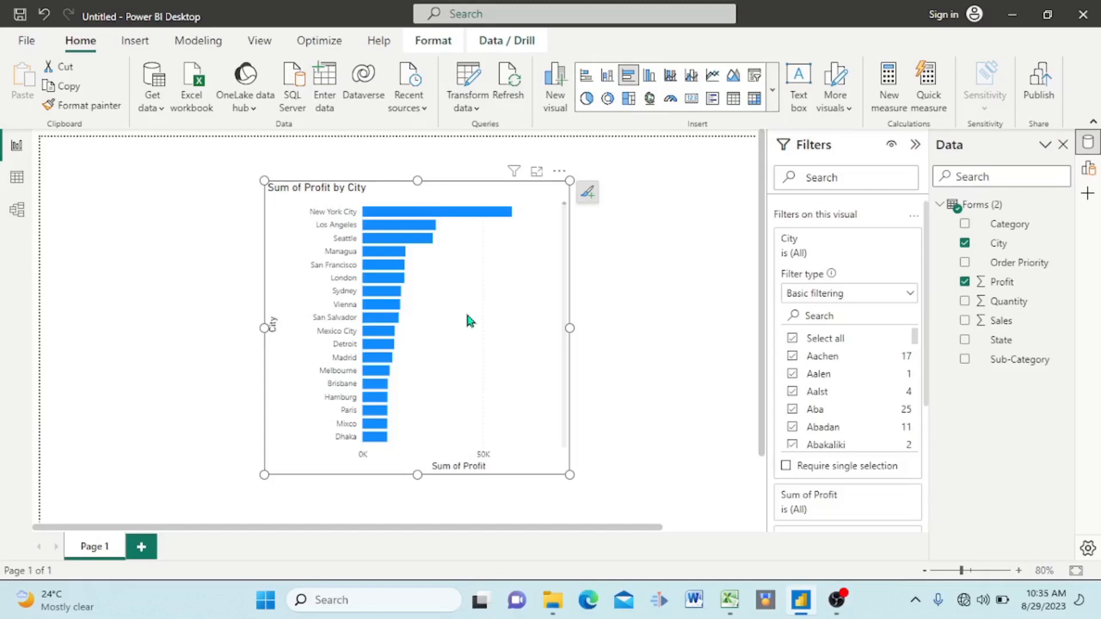
Step: Switch the City filter to advanced filtering and set its first condition to starts with "N"
click(913, 296)
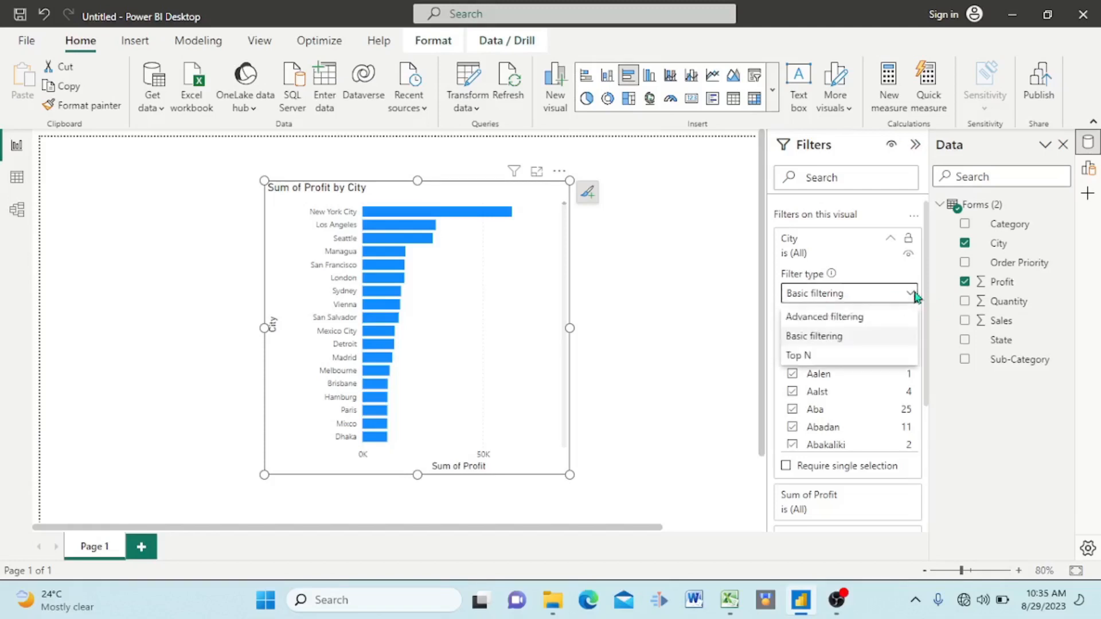
click(834, 320)
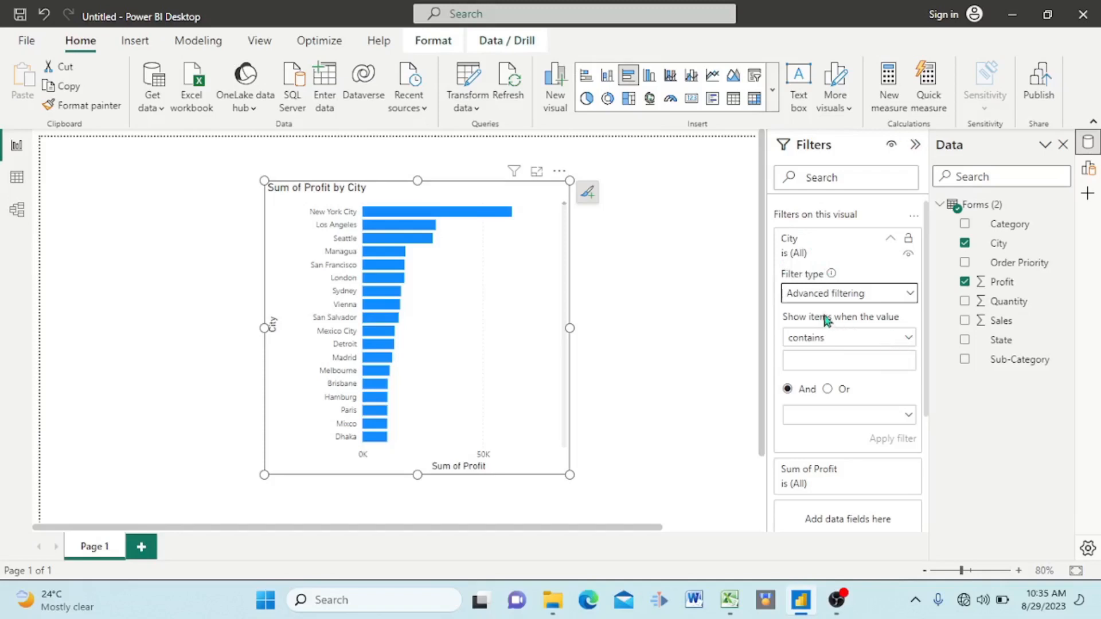
click(910, 340)
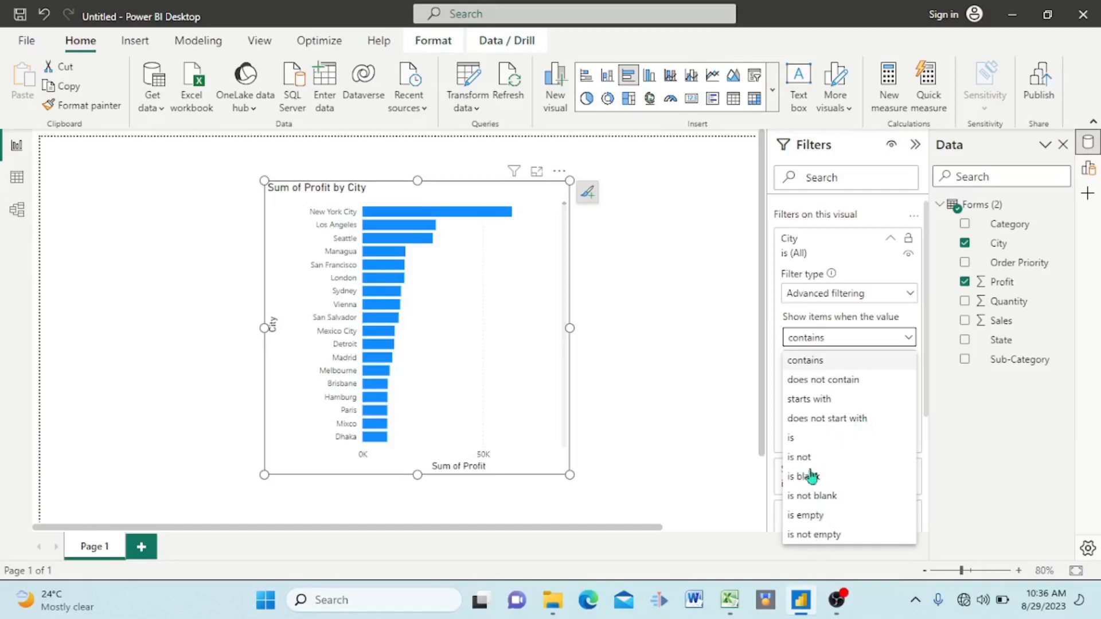
click(815, 402)
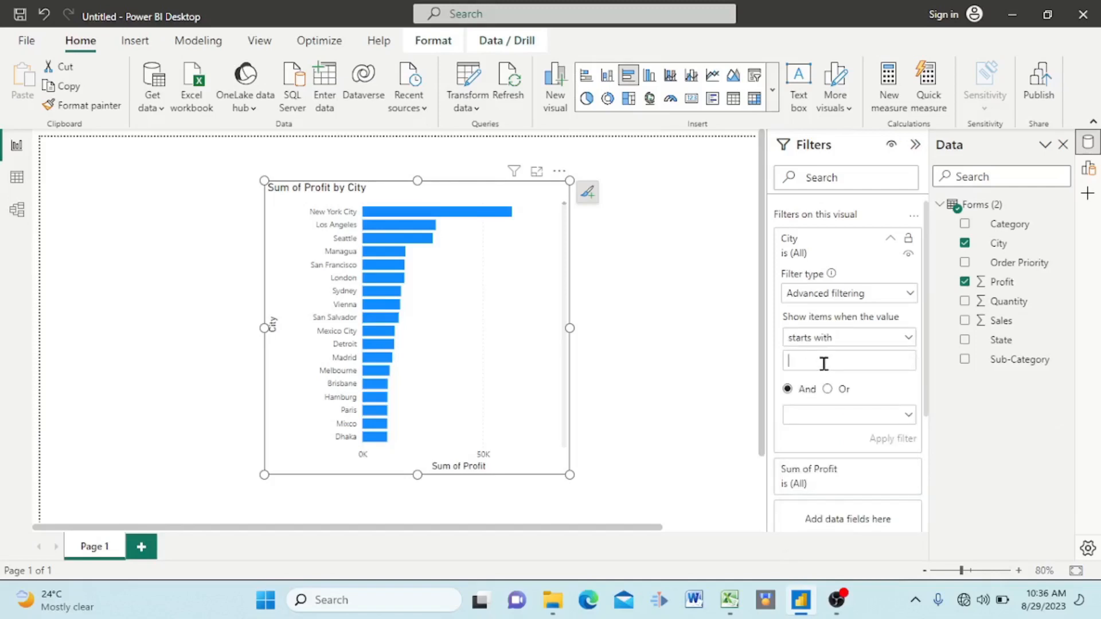
text(N)
Step: Add a second City condition, starts with "L", joined with And, and apply the filter
click(807, 417)
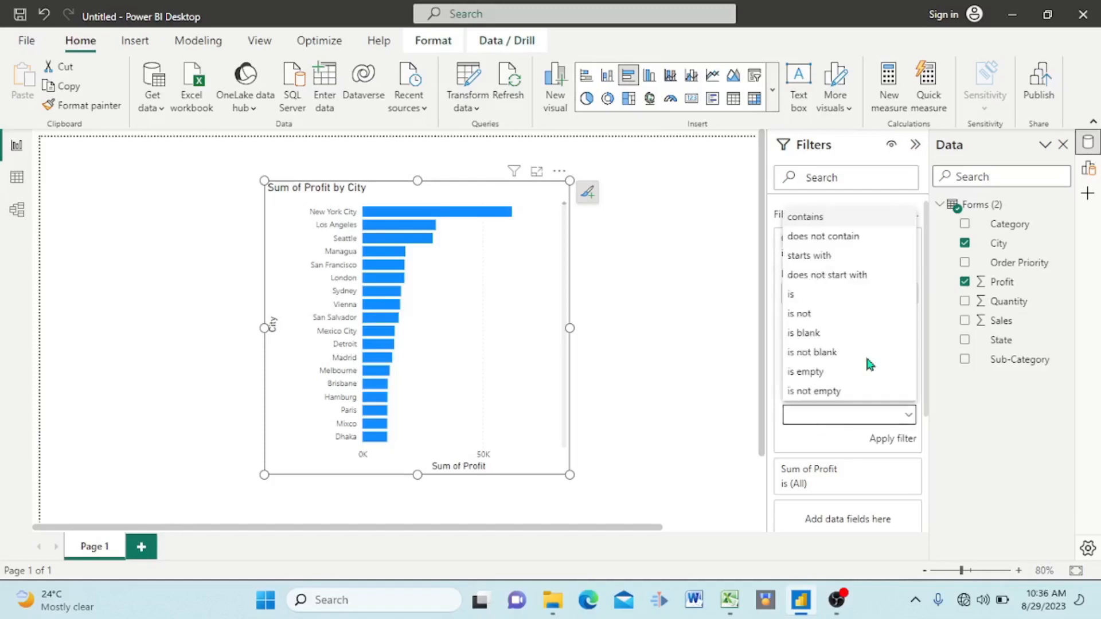
click(820, 261)
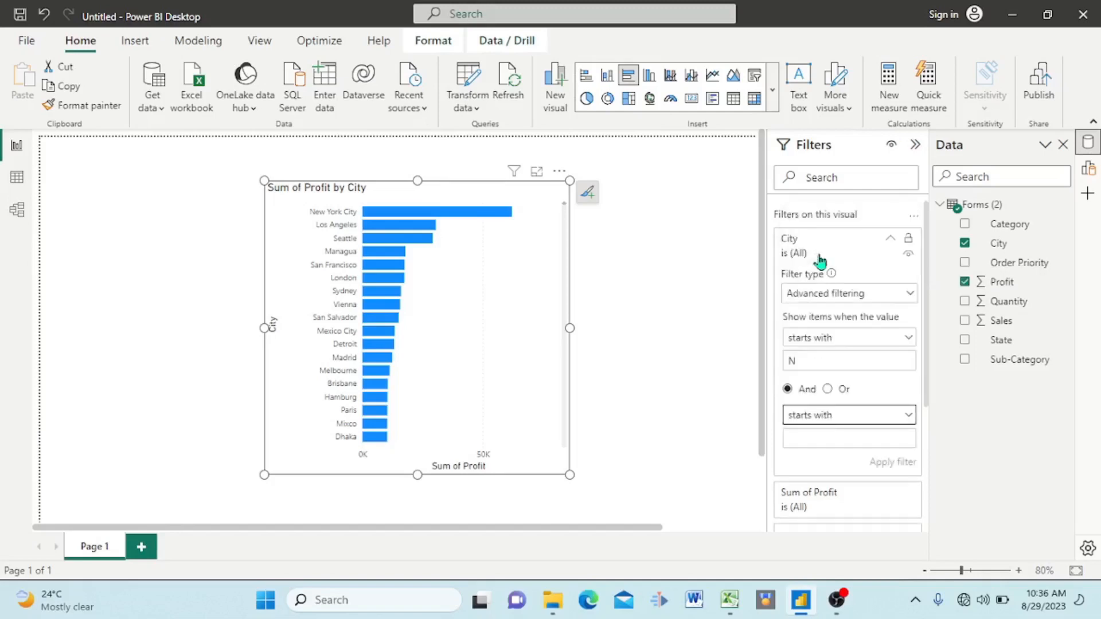
click(809, 434)
text(L)
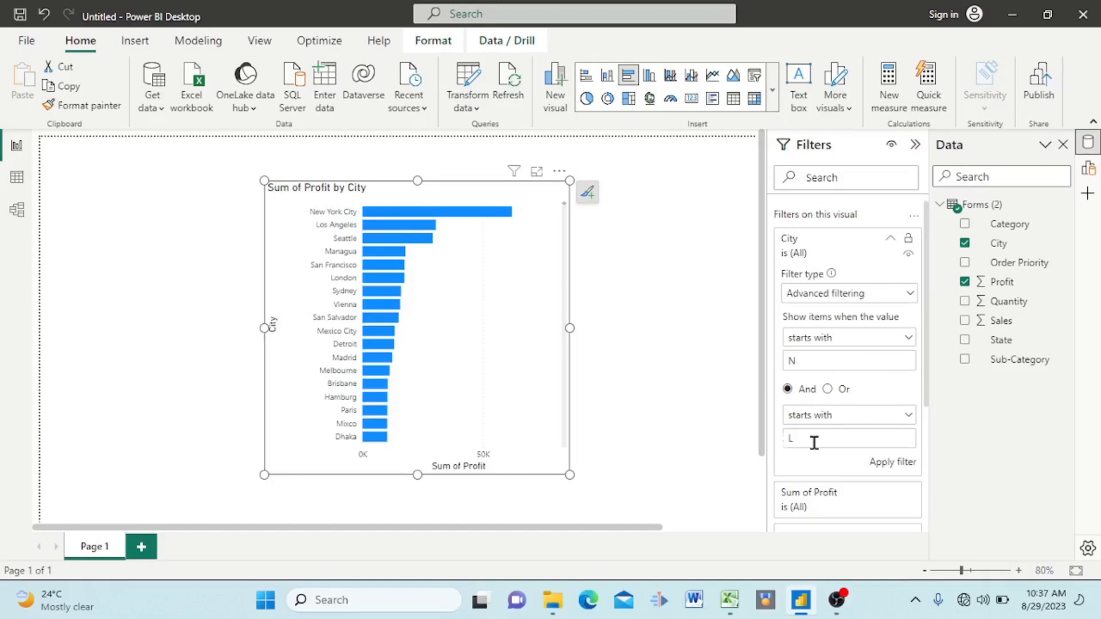
click(886, 464)
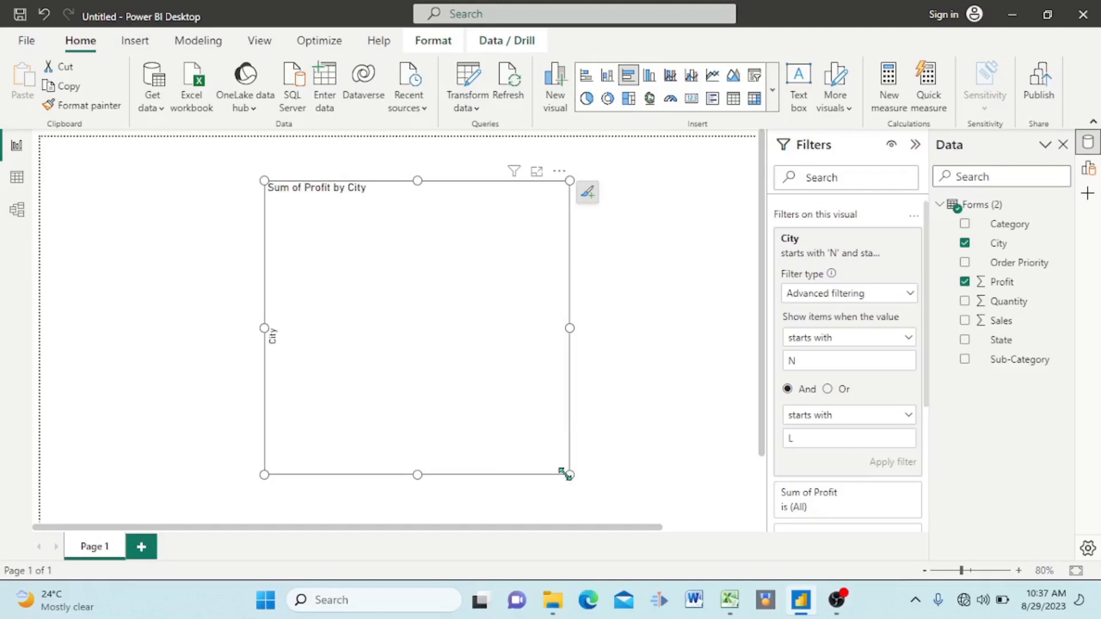
Step: Widen the bar chart slightly, then join the two City conditions with Or and apply the filter
drag(587, 505, 577, 479)
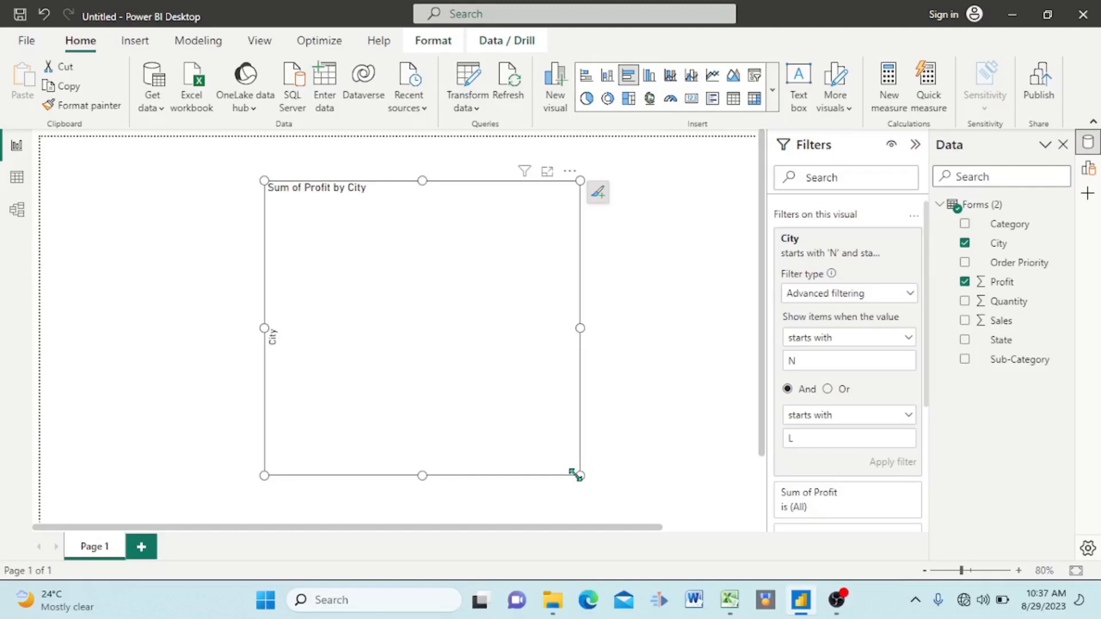
click(829, 390)
click(882, 466)
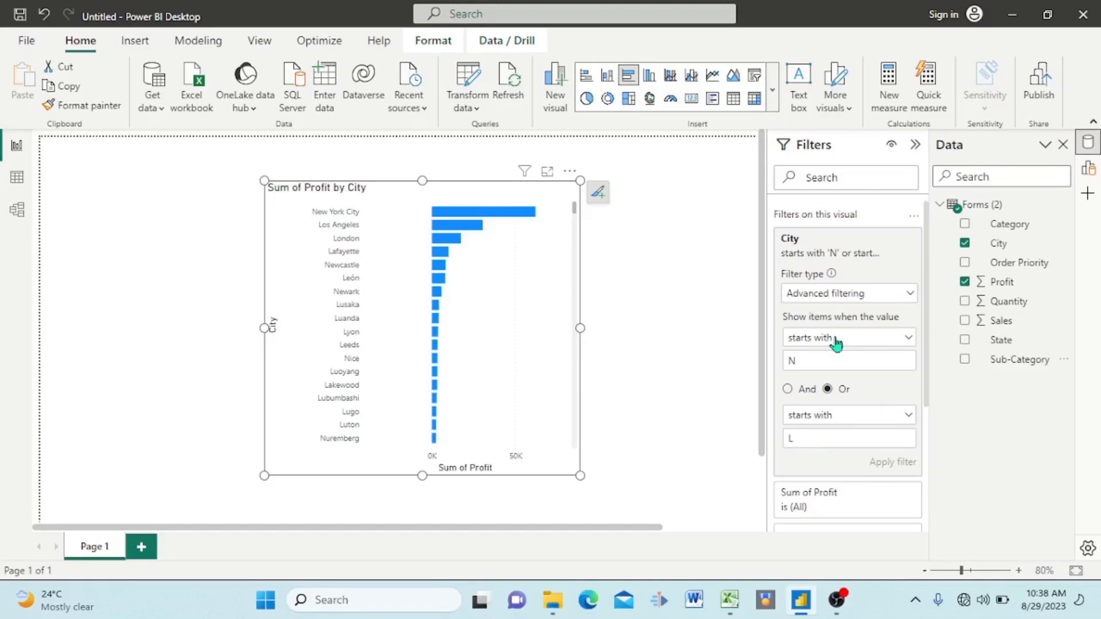
Step: Examine the filtered chart's city names further down to check that they start with N or L
scroll(424, 349, down, 1)
scroll(420, 348, down, 2)
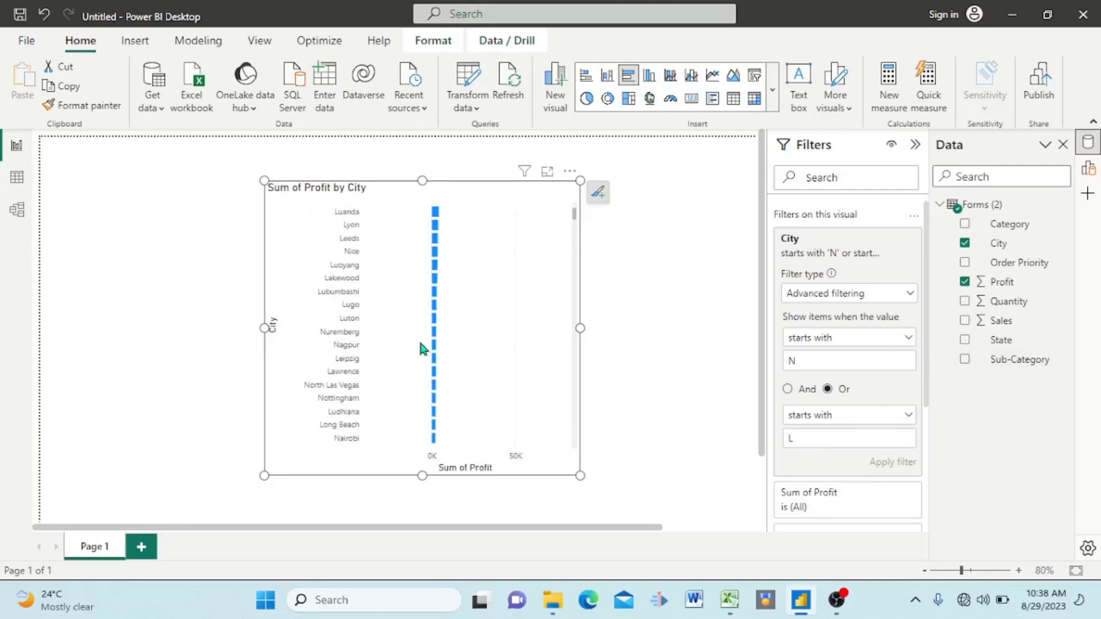
scroll(421, 348, up, 3)
scroll(408, 332, up, 3)
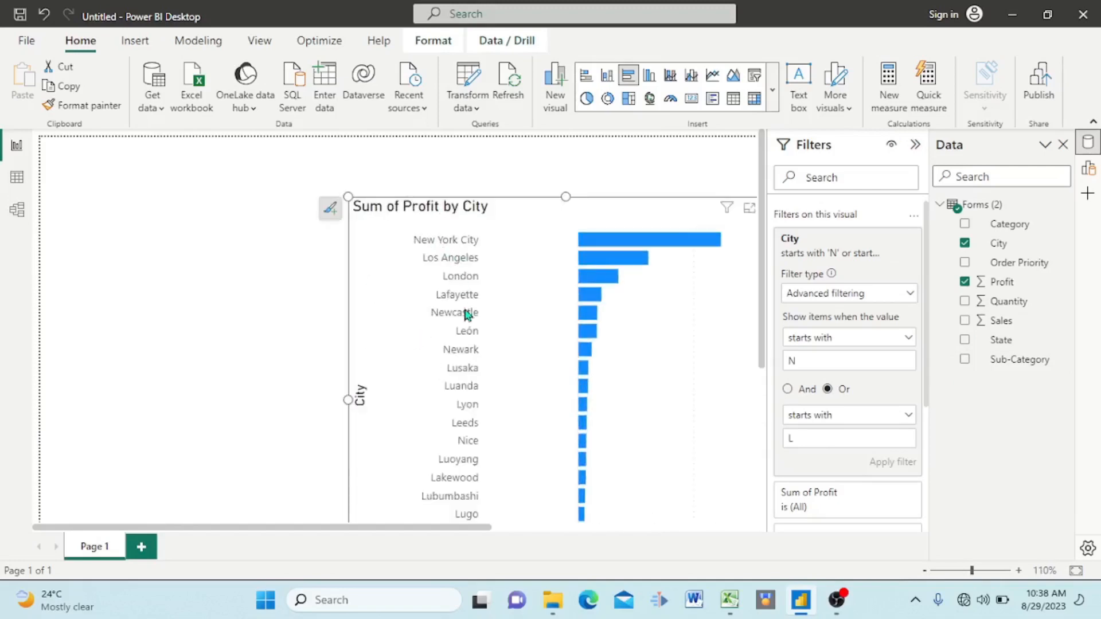
scroll(467, 314, down, 3)
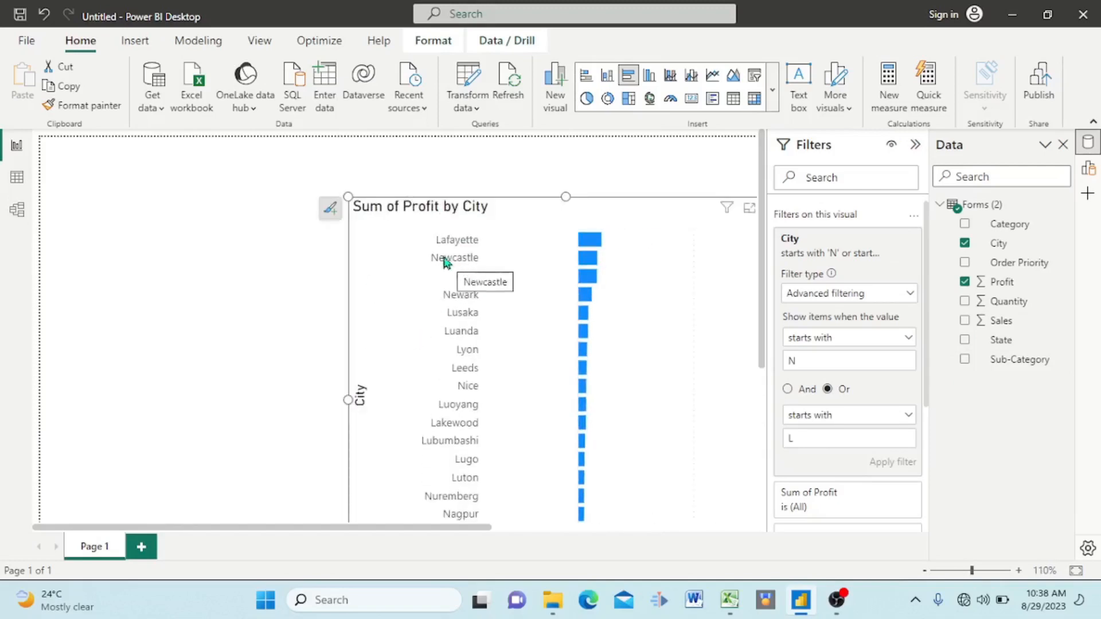
scroll(462, 368, down, 15)
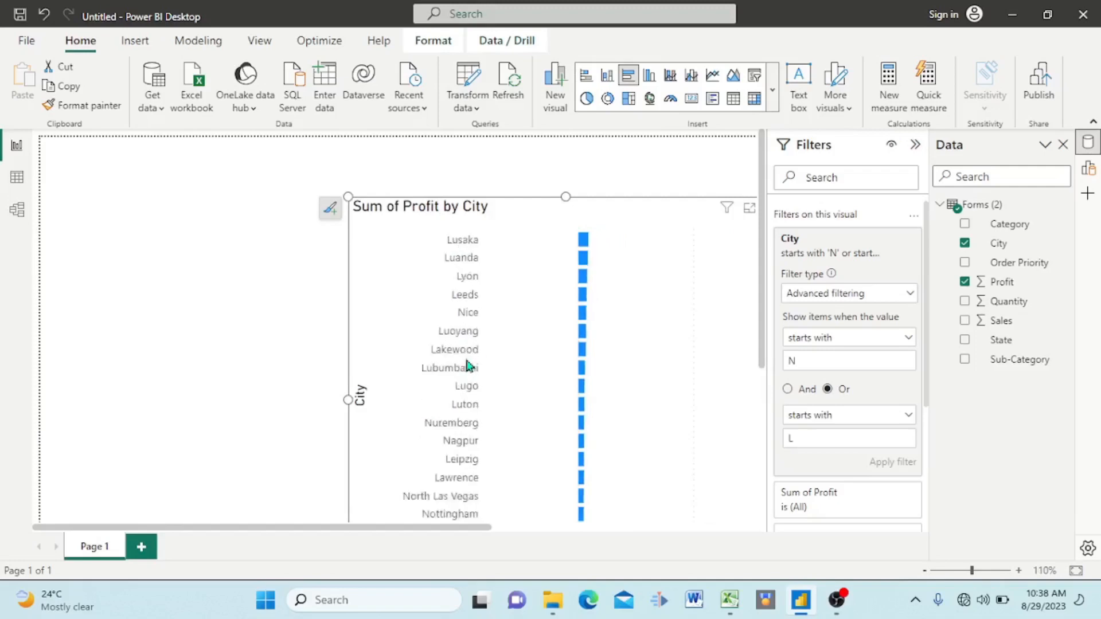
scroll(468, 365, down, 1)
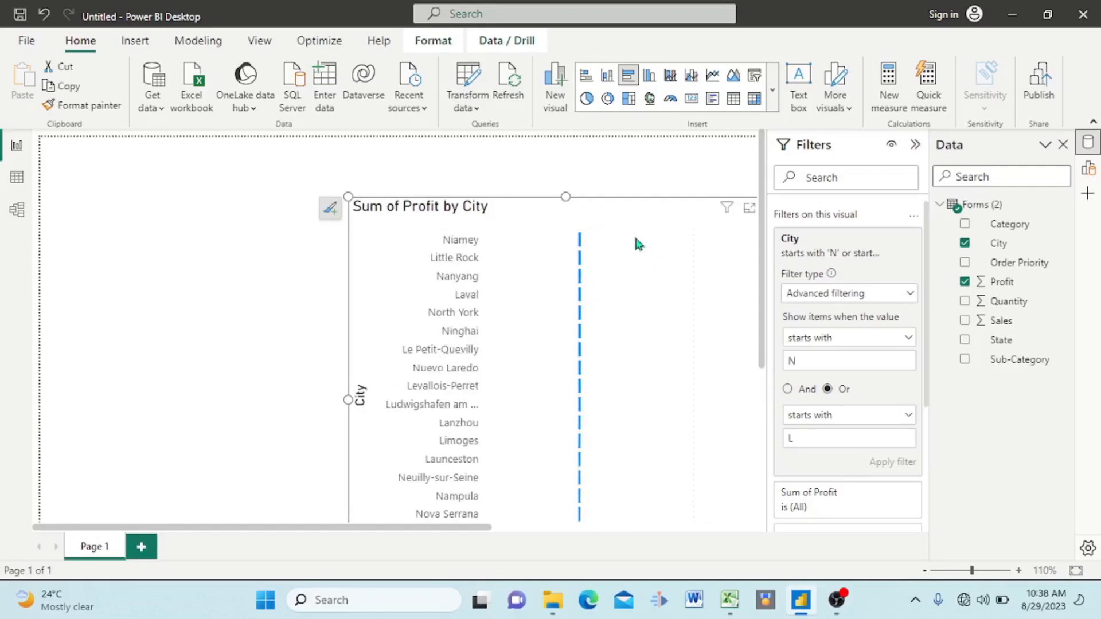
Step: Move the bar chart closer to the page's upper-left corner and return to its first cities
drag(636, 238, 443, 214)
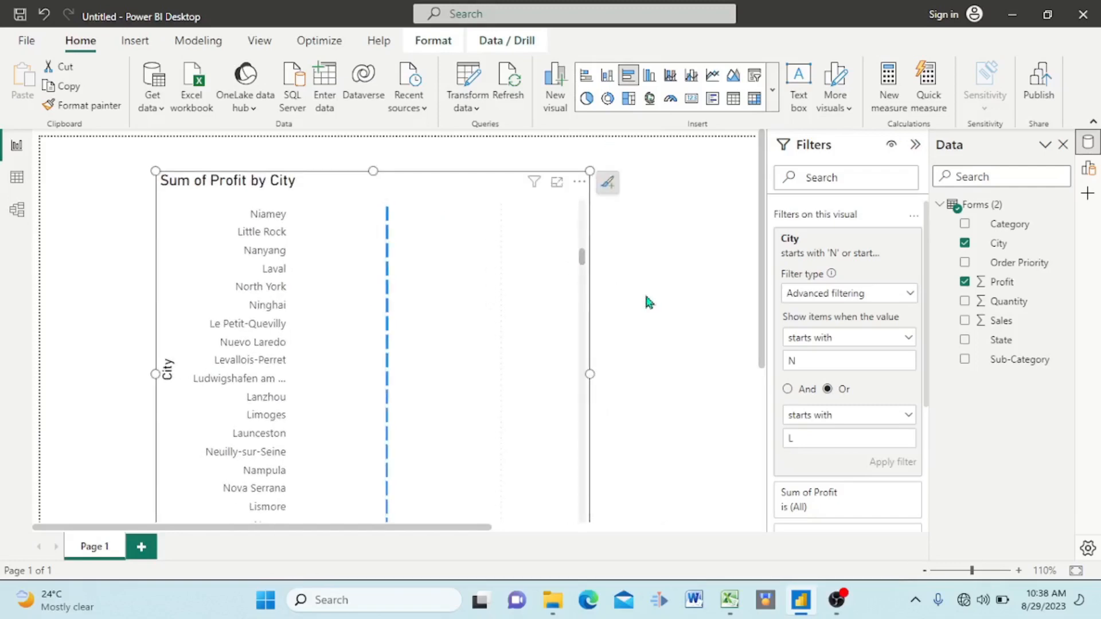
scroll(636, 316, down, 2)
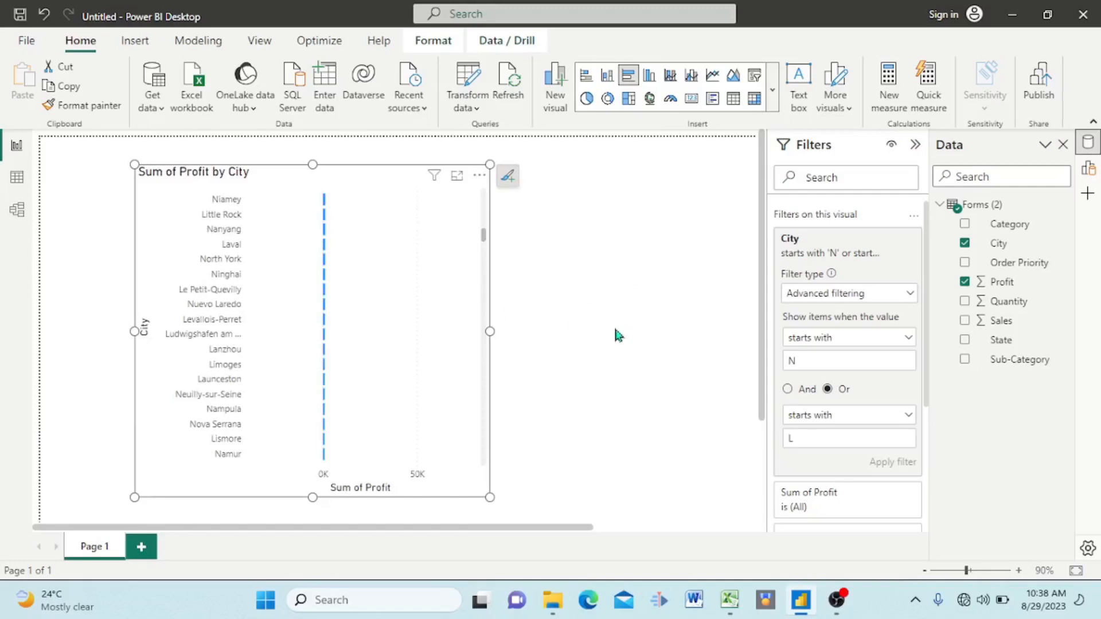
scroll(419, 301, up, 5)
scroll(421, 306, up, 2)
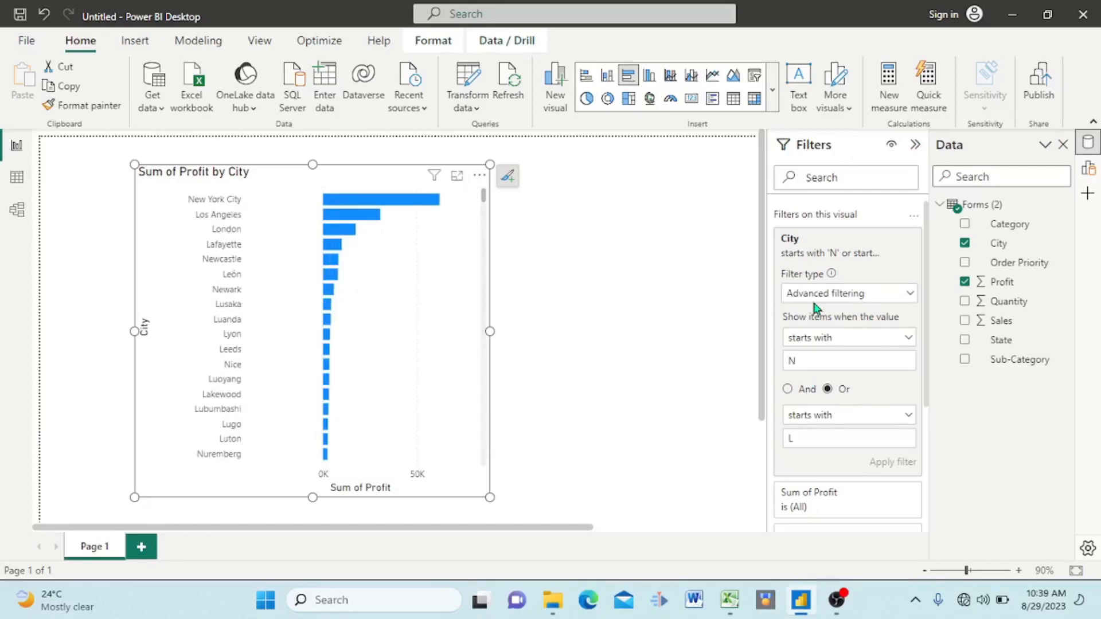
Step: Keep the City filter on advanced filtering and expand the Sum of Profit filter to show its conditions
click(911, 295)
click(952, 402)
scroll(826, 432, down, 3)
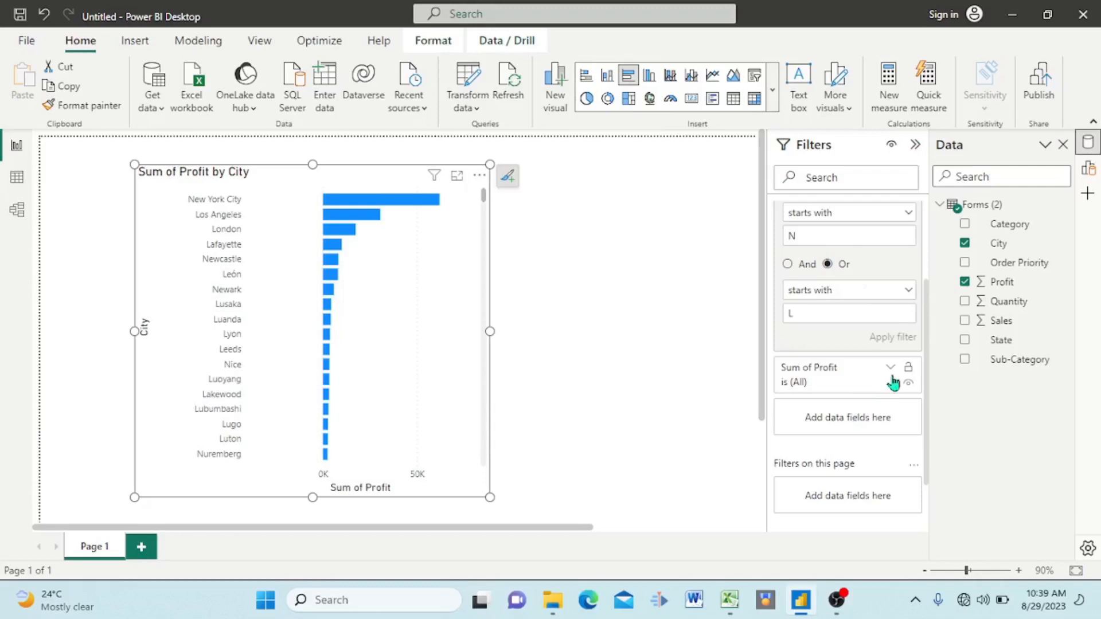
click(890, 370)
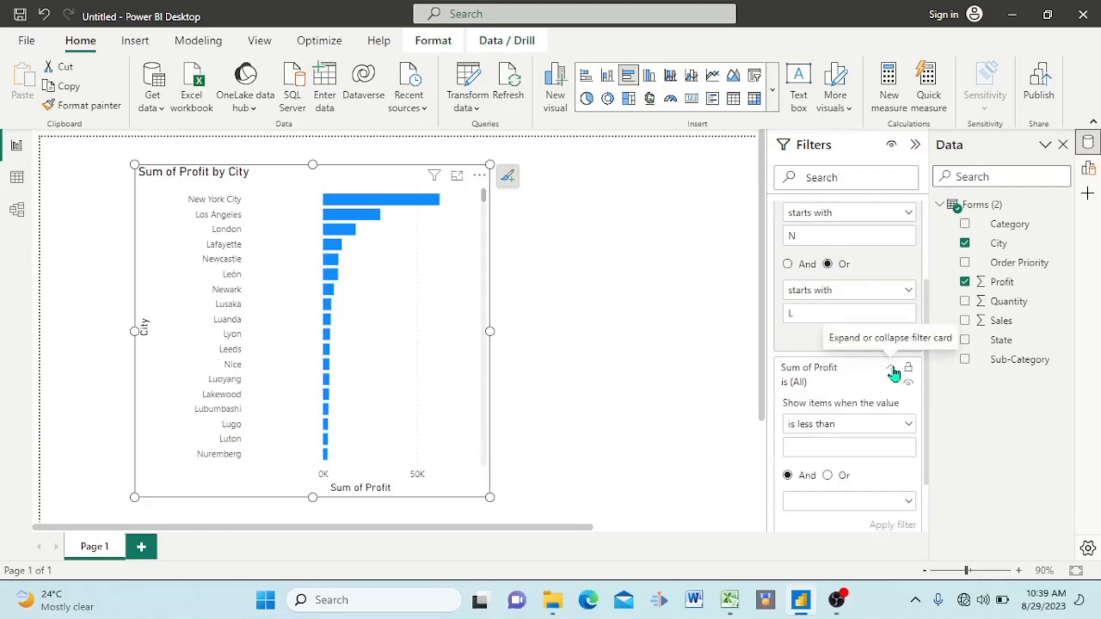
scroll(853, 440, up, 3)
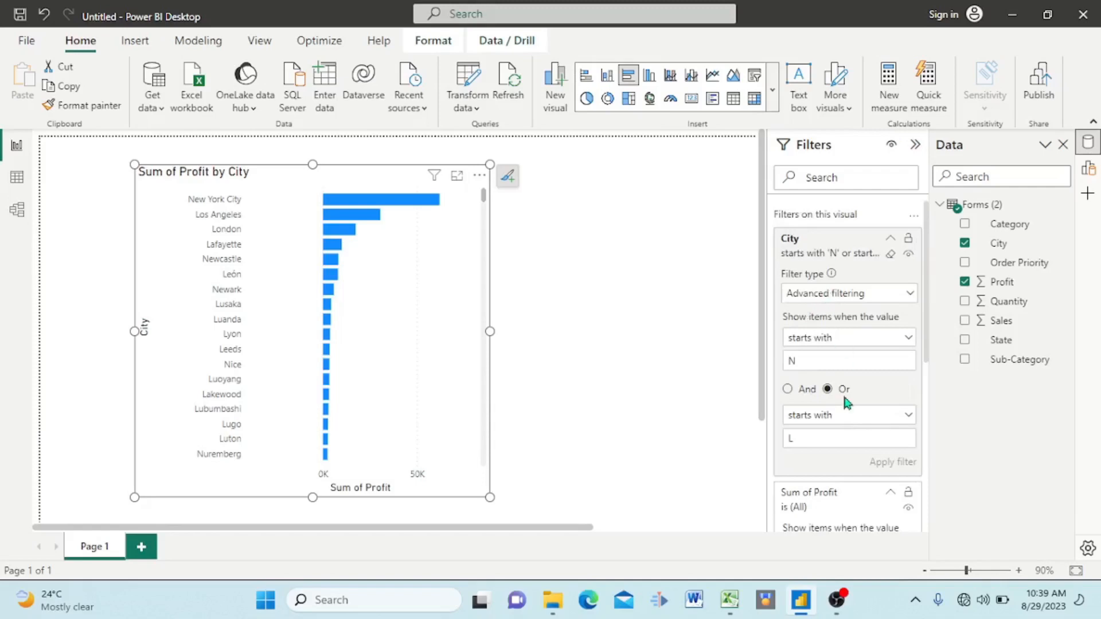
scroll(860, 419, down, 4)
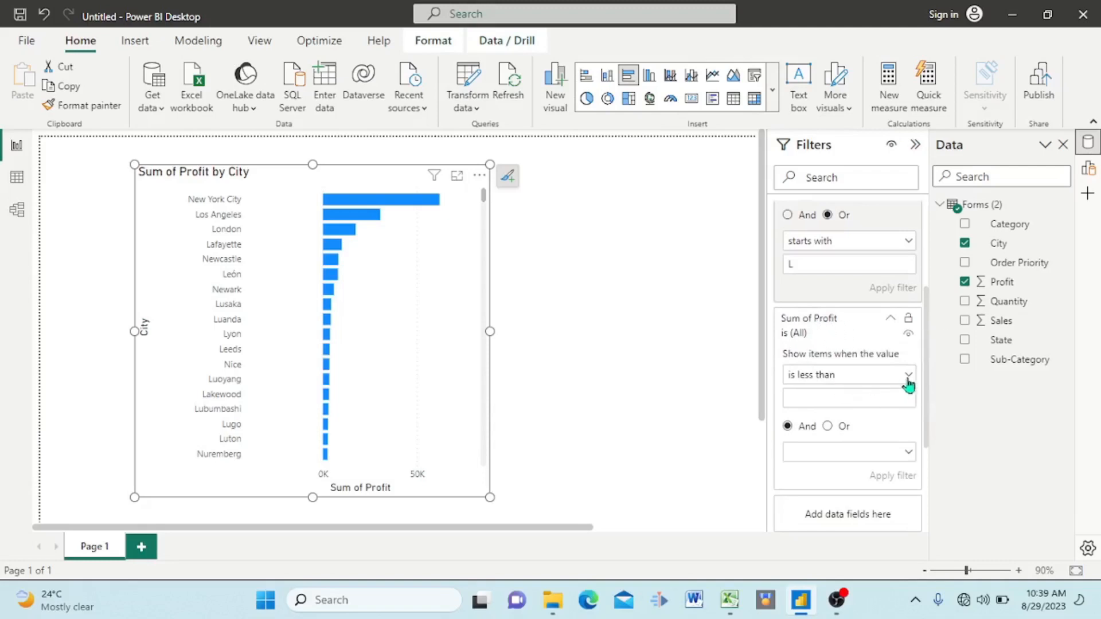
scroll(910, 374, down, 1)
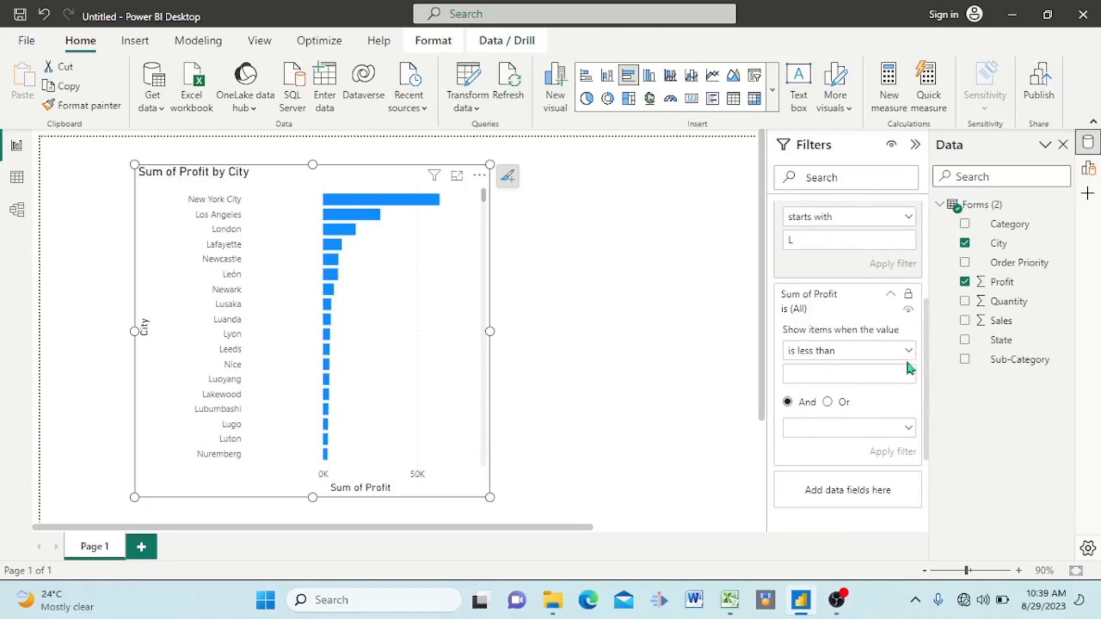
Step: Set the Sum of Profit filter's first condition to is greater than 10,000
click(912, 352)
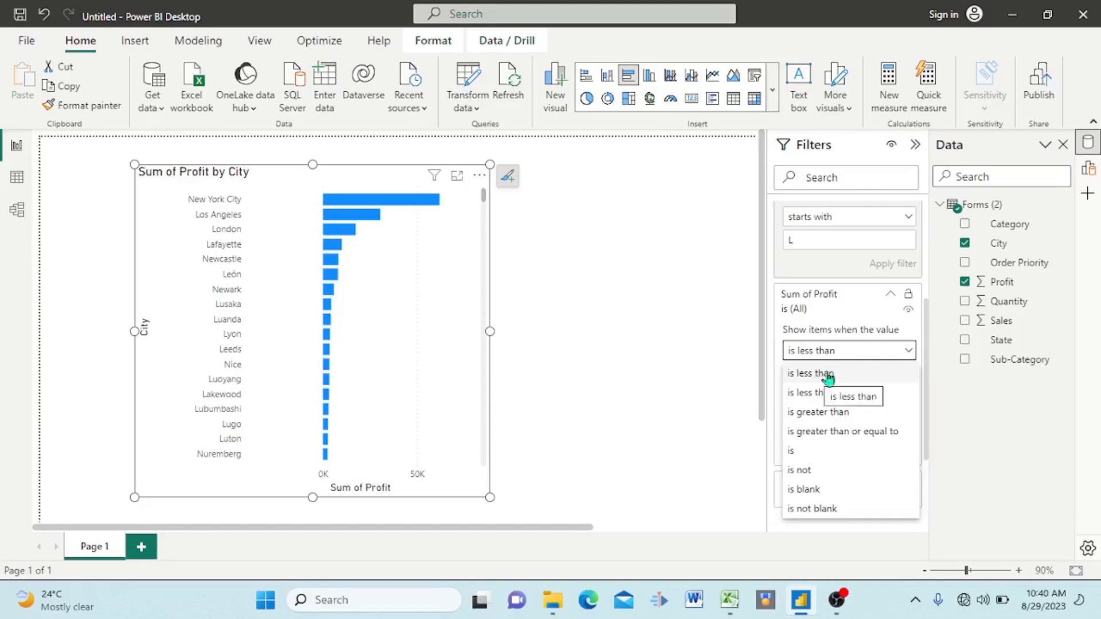
click(831, 414)
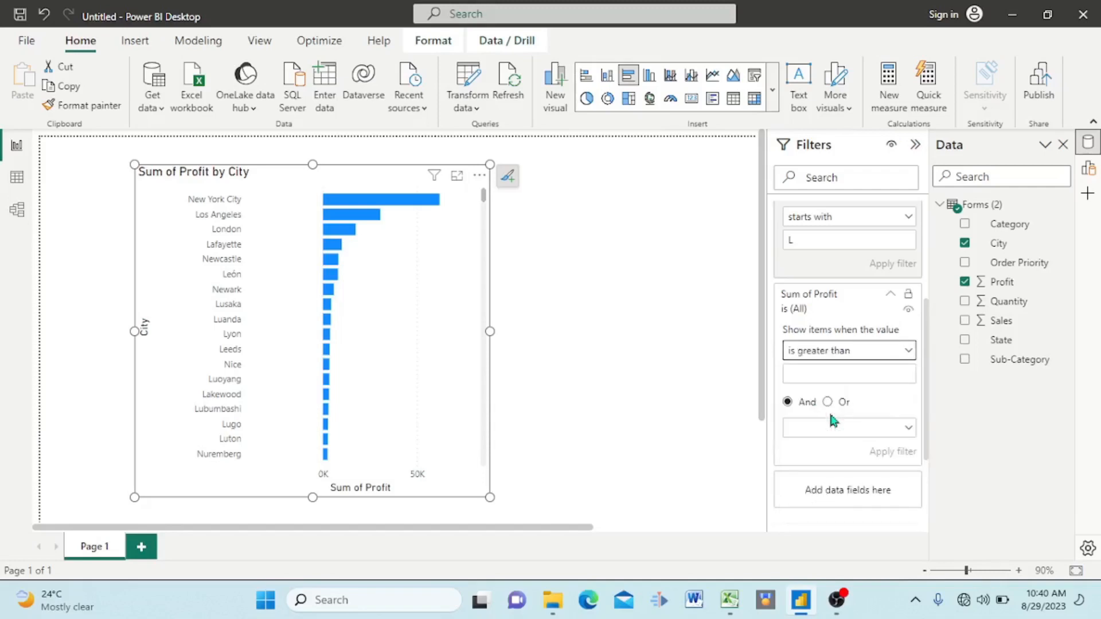
click(821, 372)
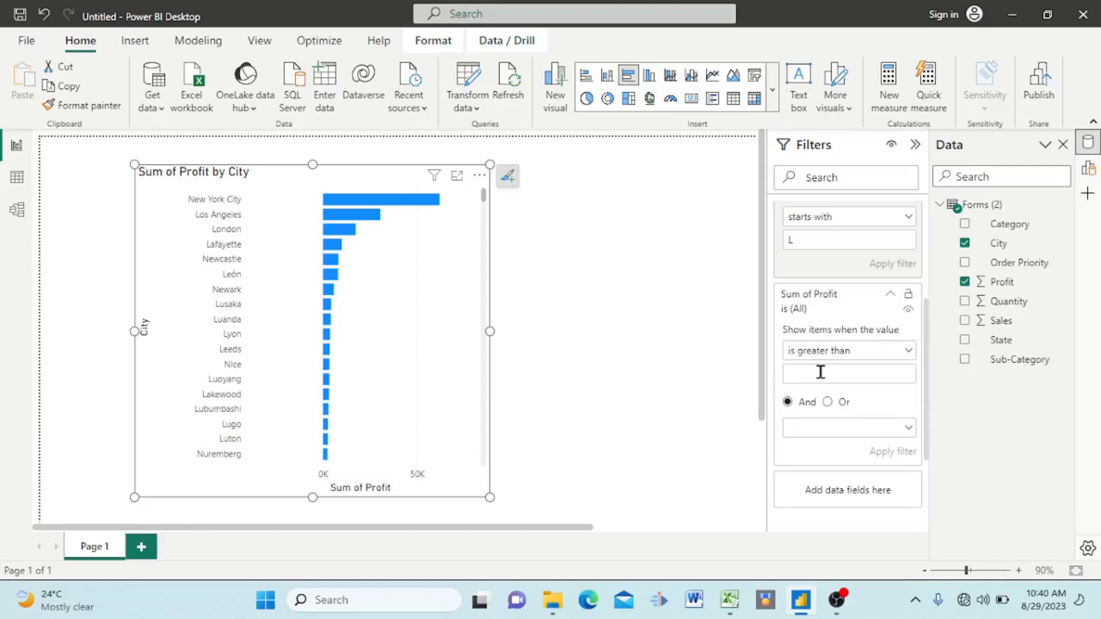
text(10,000)
Step: Add a second Sum of Profit condition, is greater than 10,000, joined with And, and apply the filter
click(911, 434)
click(910, 435)
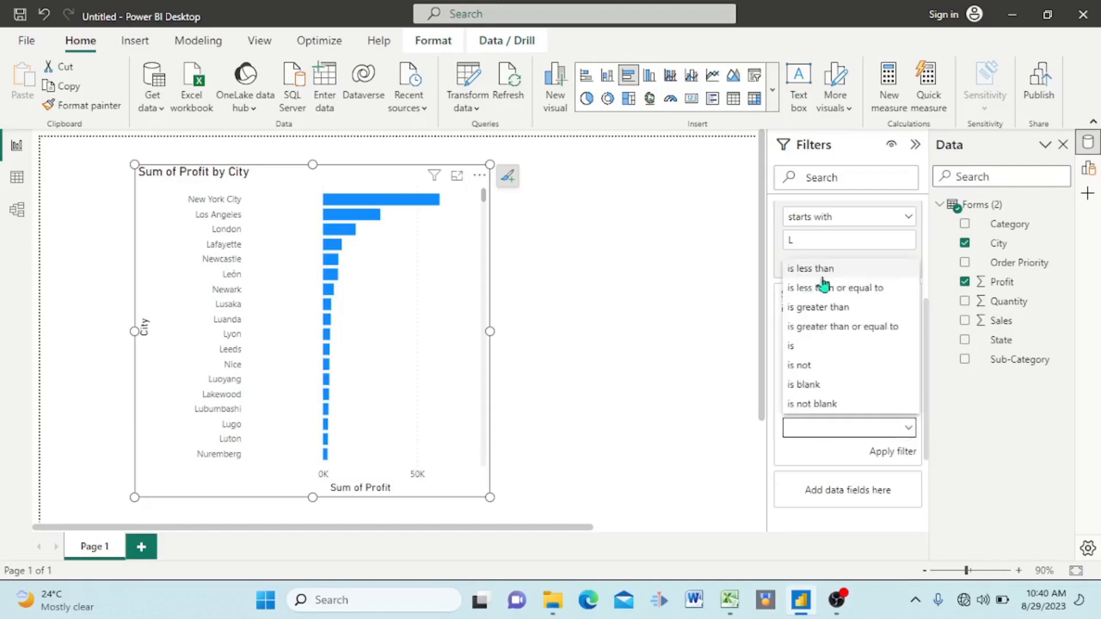
click(833, 308)
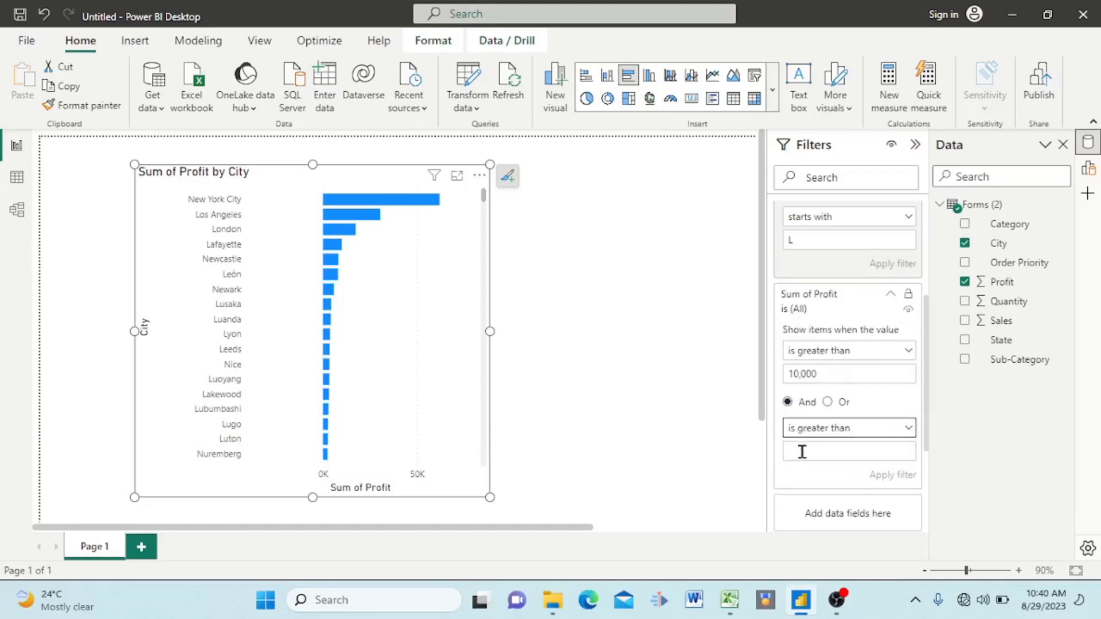
click(810, 457)
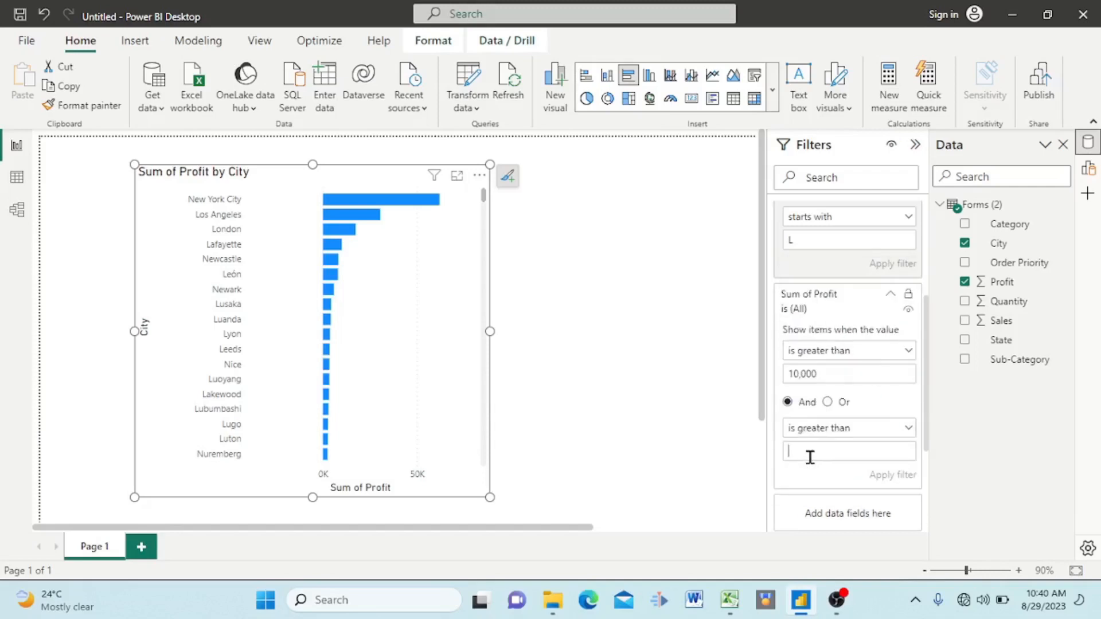
text(10,000)
click(886, 483)
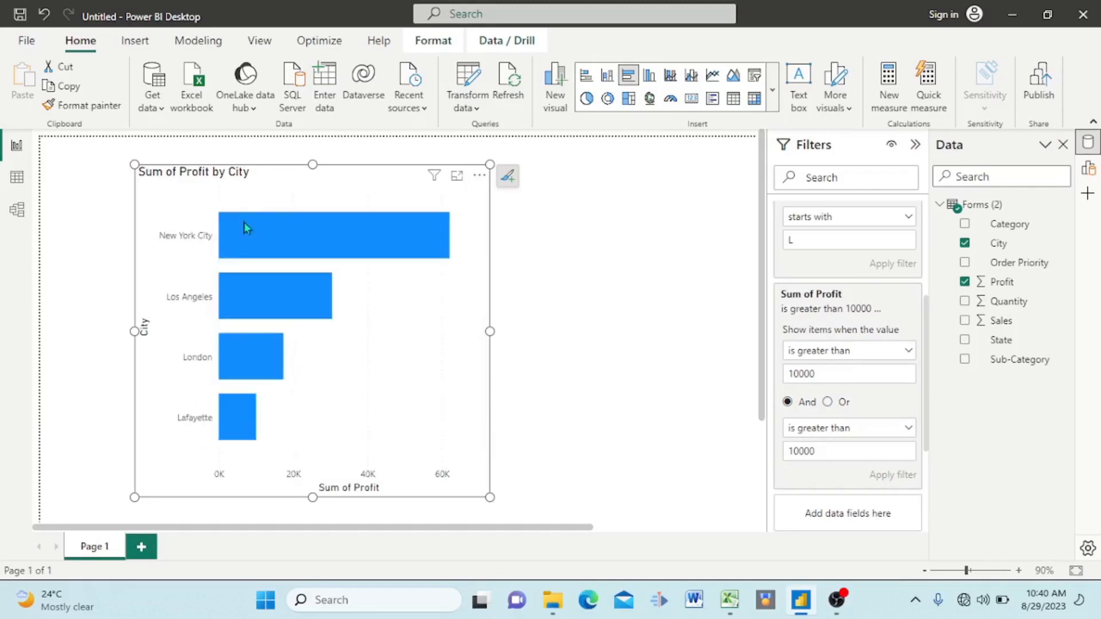
Step: Show the profit-by-city chart together with its data as a table
click(479, 176)
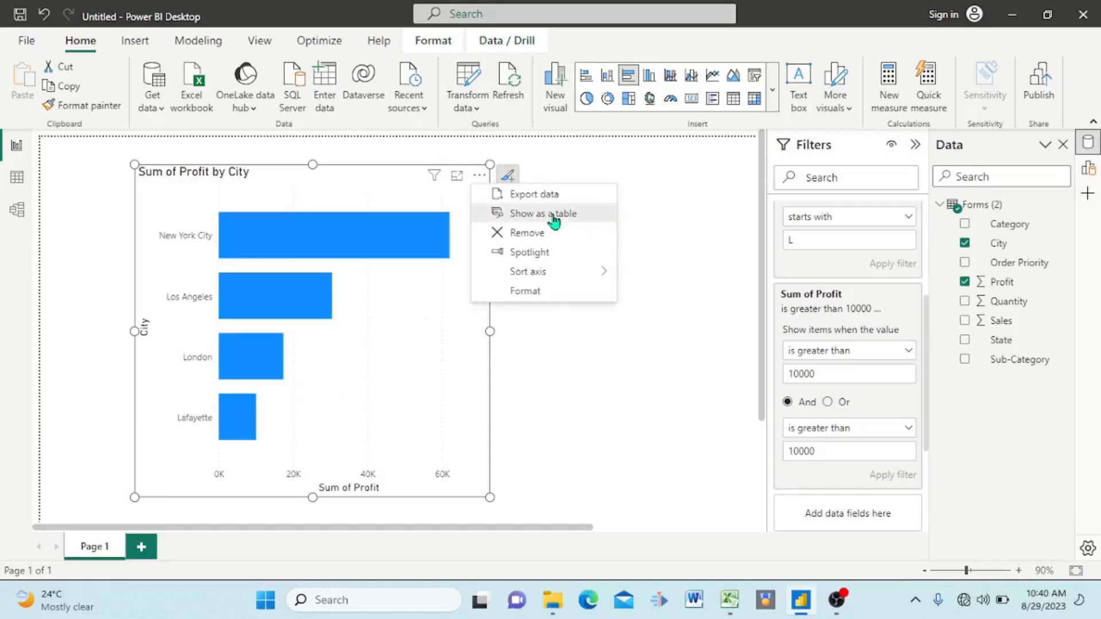
click(554, 217)
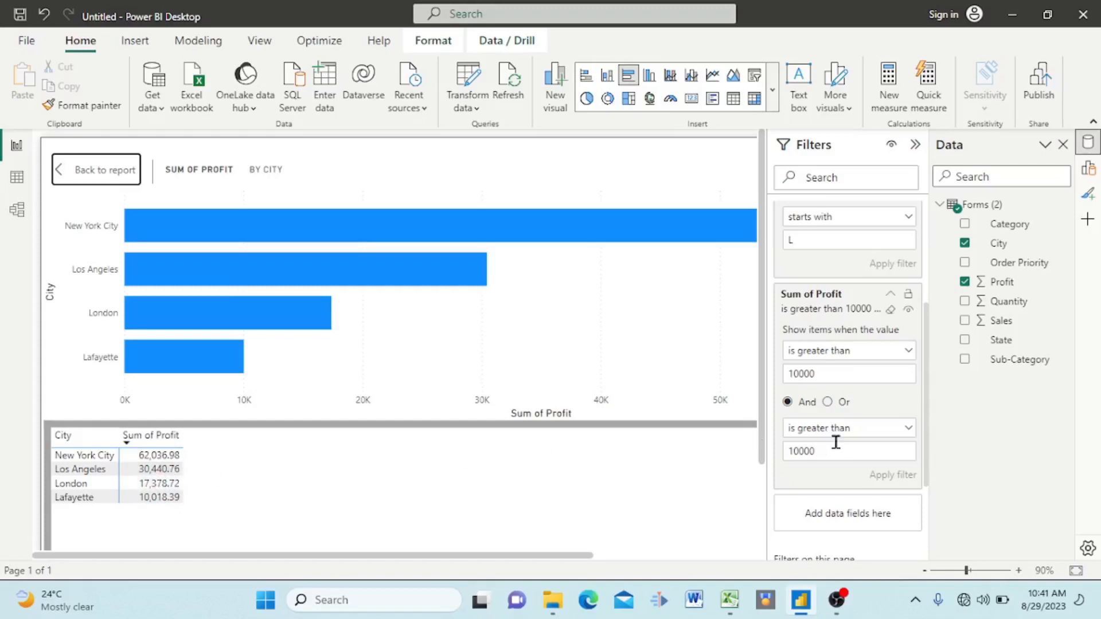
Step: Set the second Sum of Profit condition to is less than 10000, applying it joined with And and again joined with Or
click(824, 447)
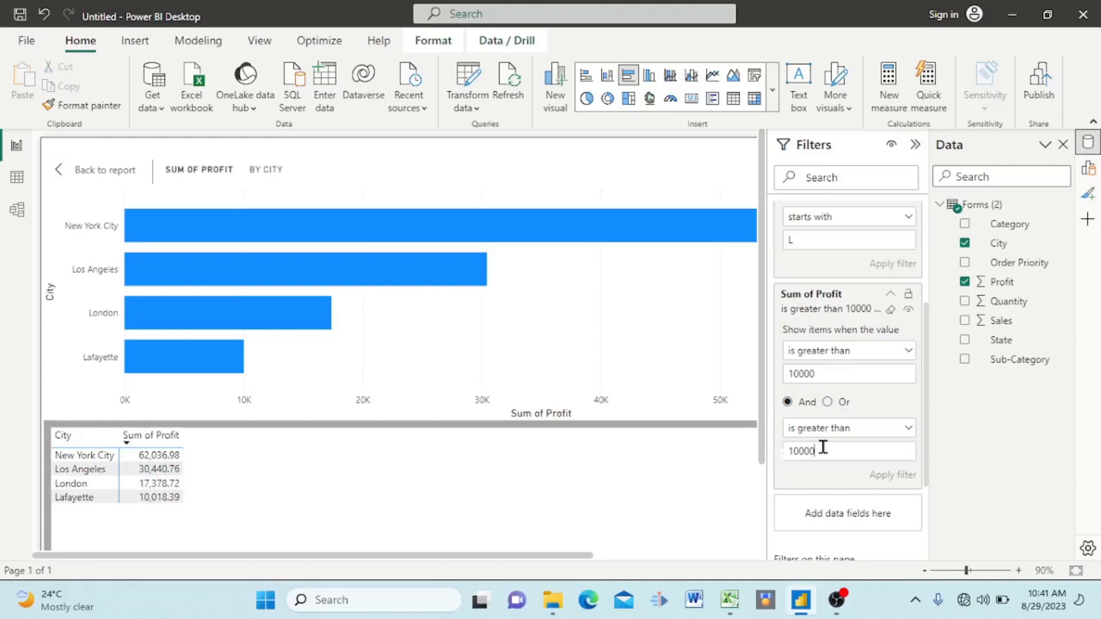
click(909, 432)
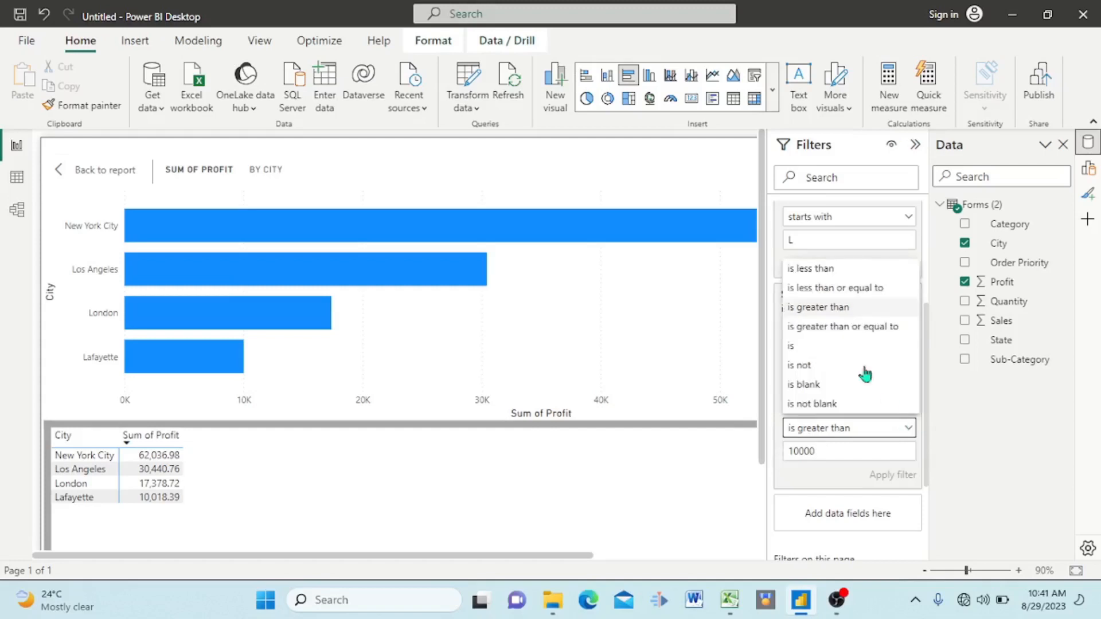
click(819, 270)
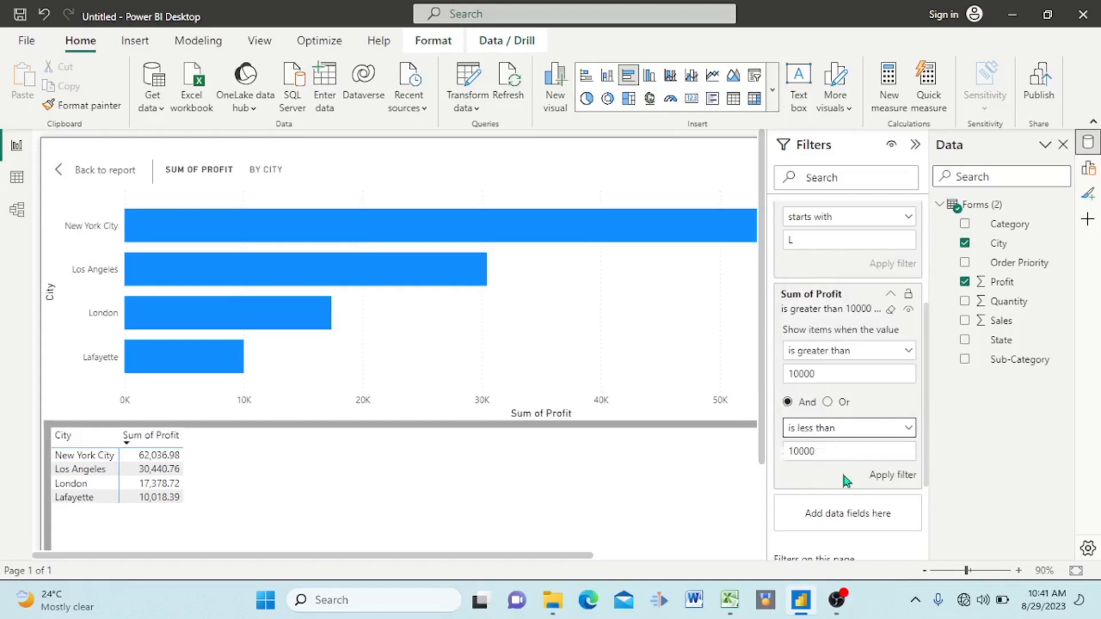
click(886, 479)
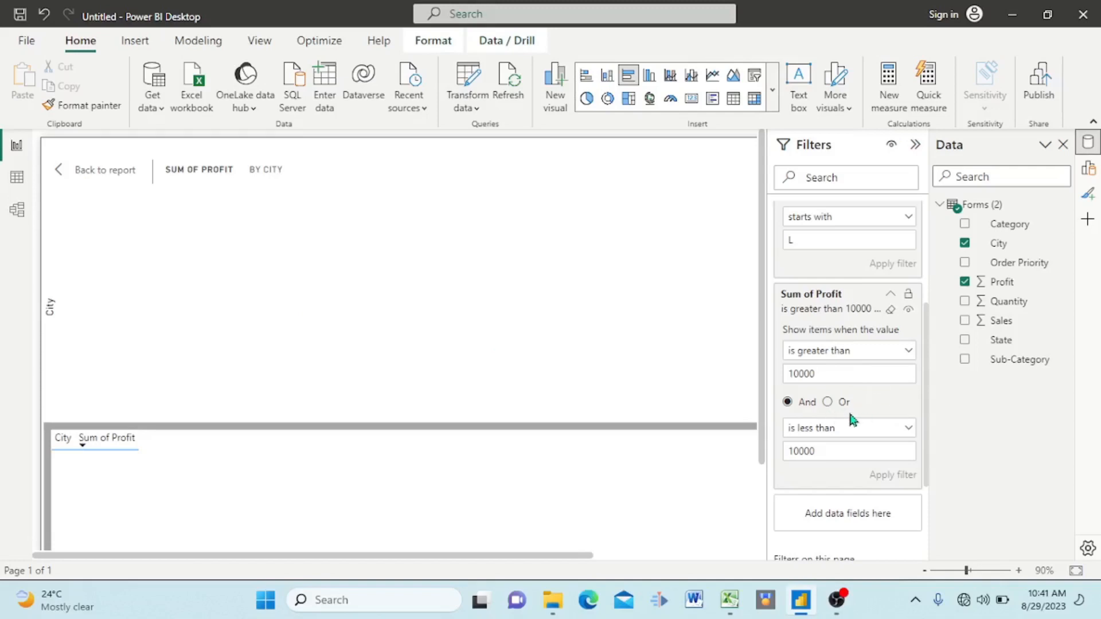
click(828, 402)
click(887, 476)
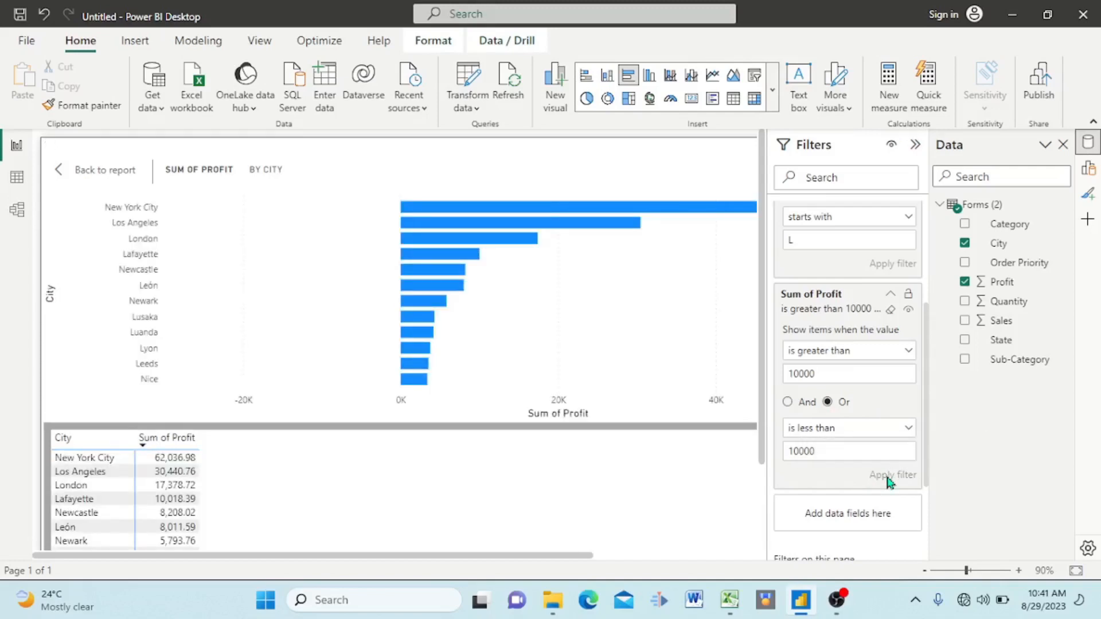
Step: Look through the filtered cities and their profits in the data table, and return to the report
scroll(184, 504, down, 1)
scroll(185, 503, down, 10)
scroll(185, 503, down, 8)
scroll(184, 504, up, 19)
scroll(354, 493, down, 2)
scroll(361, 502, up, 2)
click(58, 177)
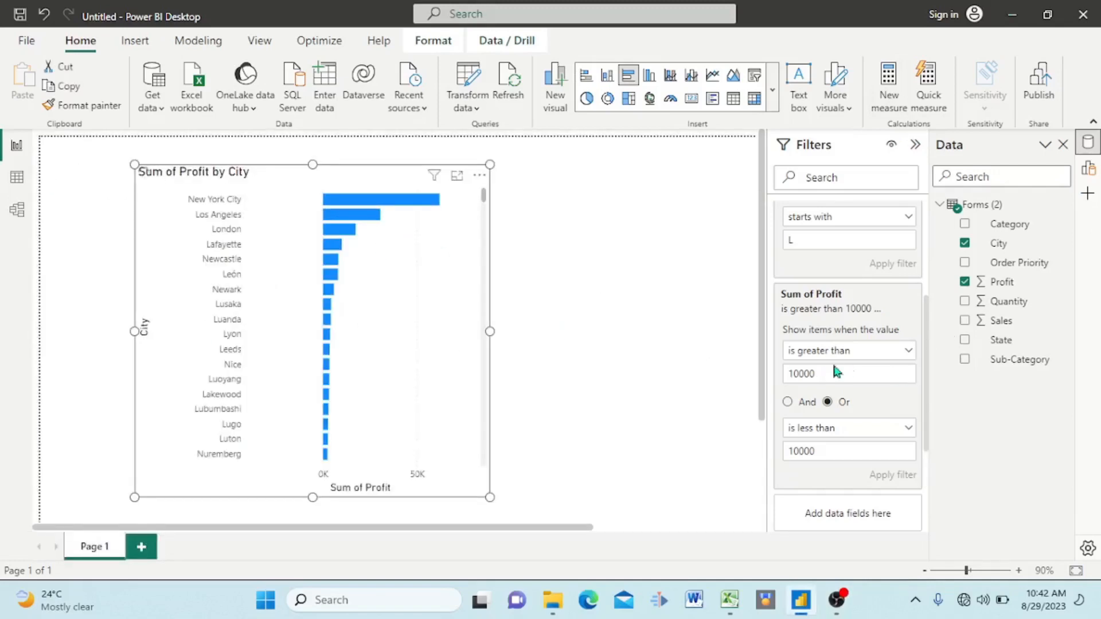
Step: Switch the City filter's type from advanced filtering to Top N
scroll(860, 300, up, 3)
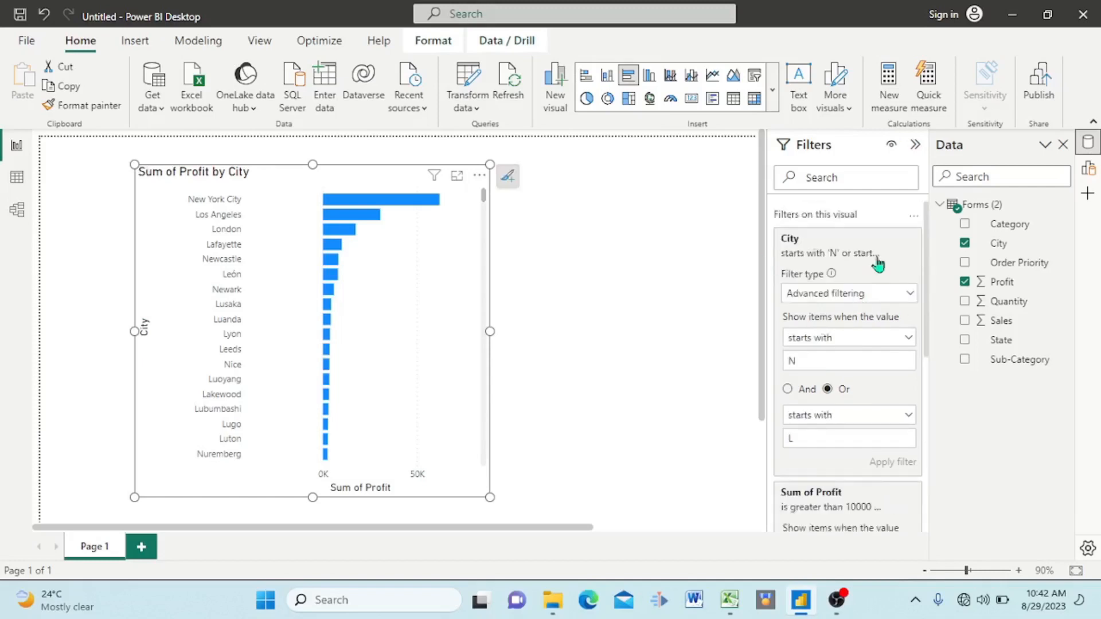
click(912, 294)
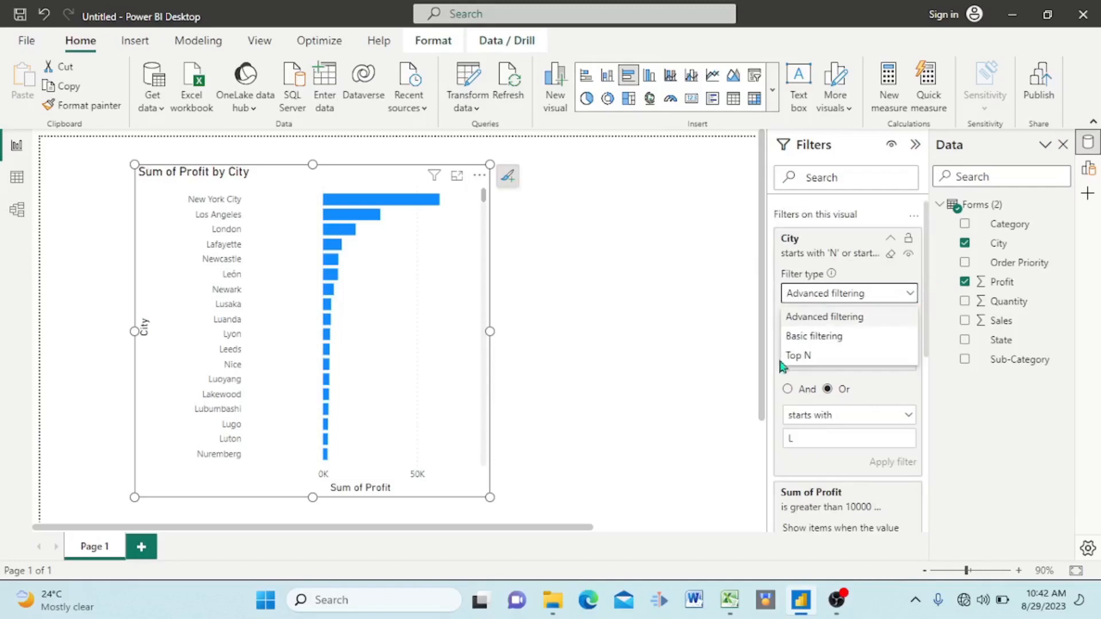
click(800, 357)
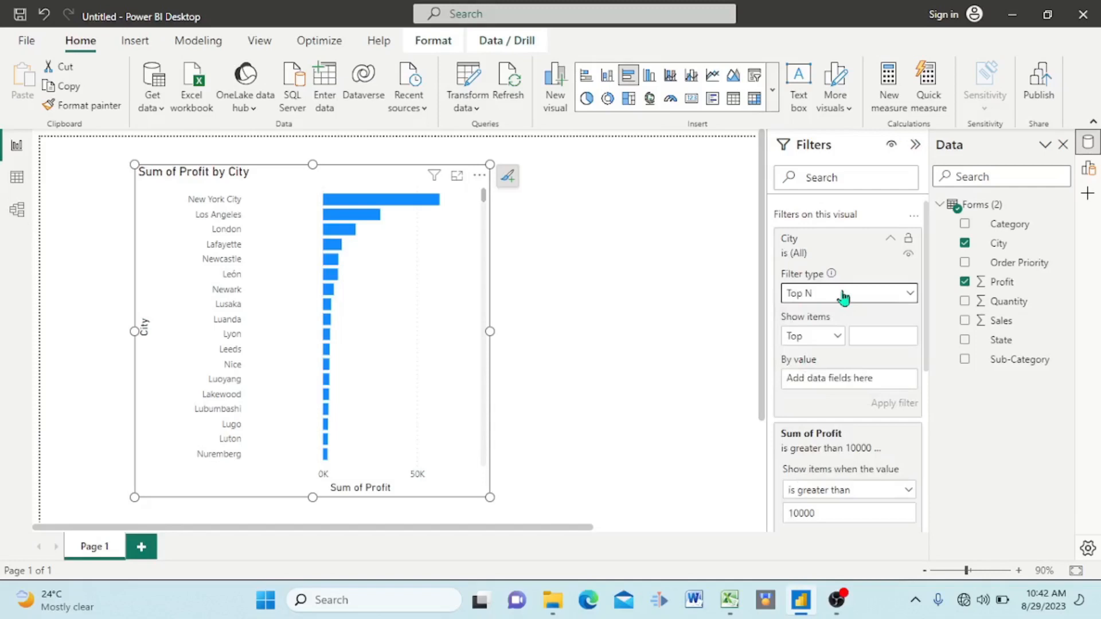
click(911, 295)
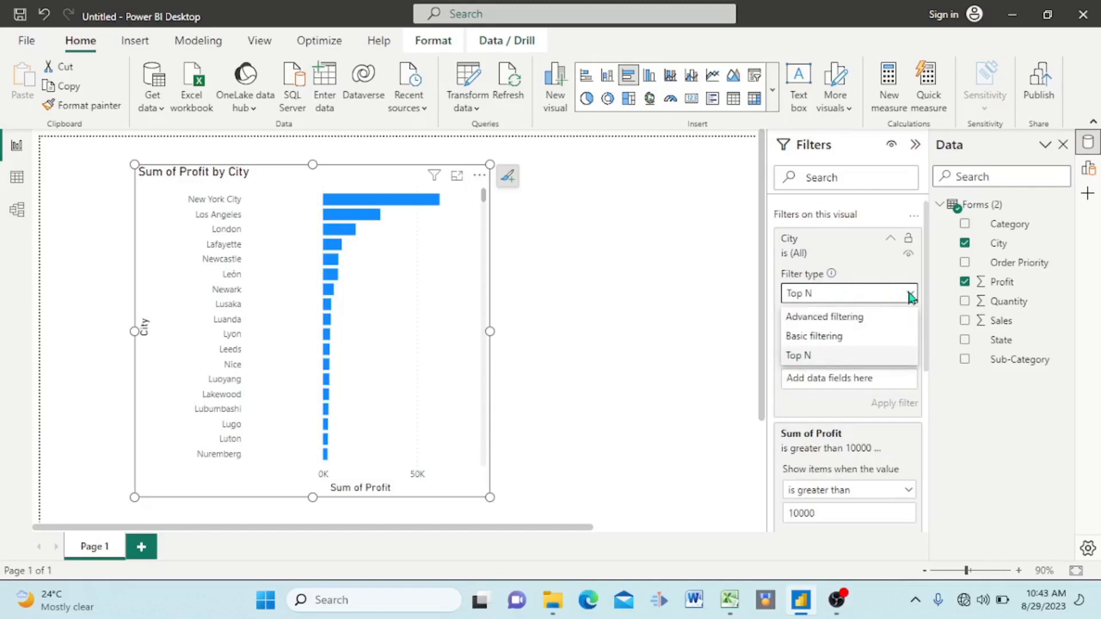
click(906, 294)
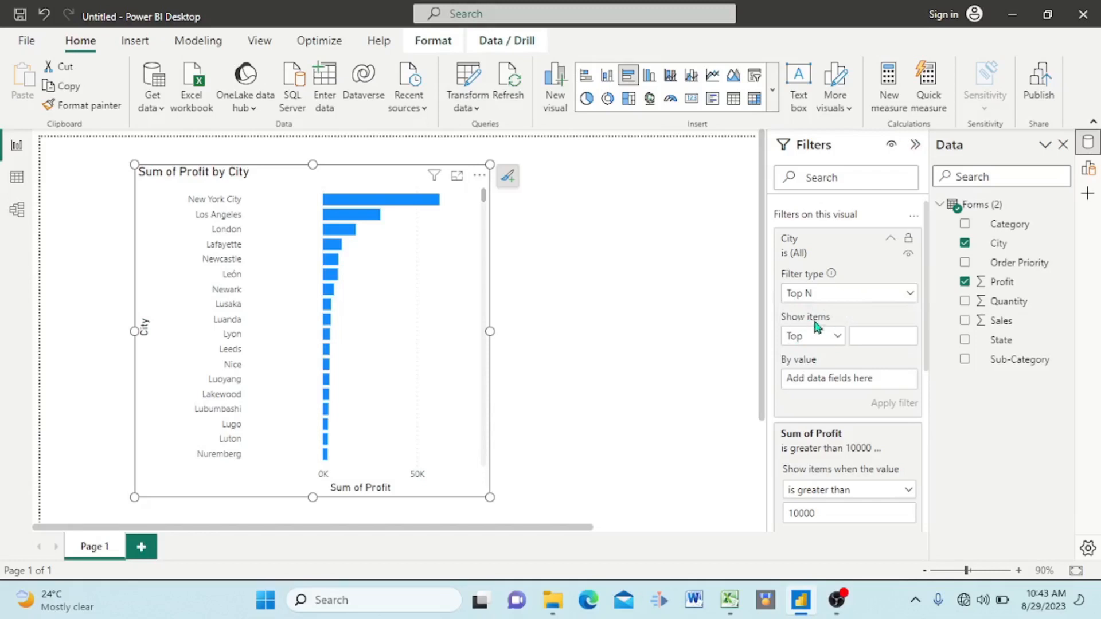
Step: Limit the City filter to the top 3 items by Sum of Profit and apply it
click(865, 340)
drag(1003, 286, 843, 384)
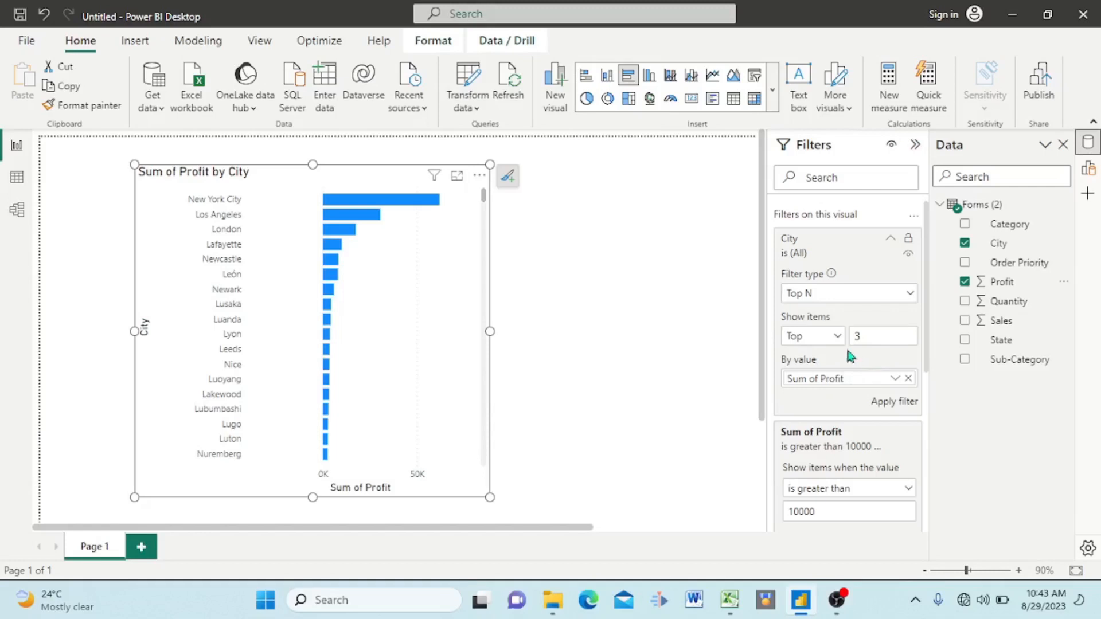
click(888, 404)
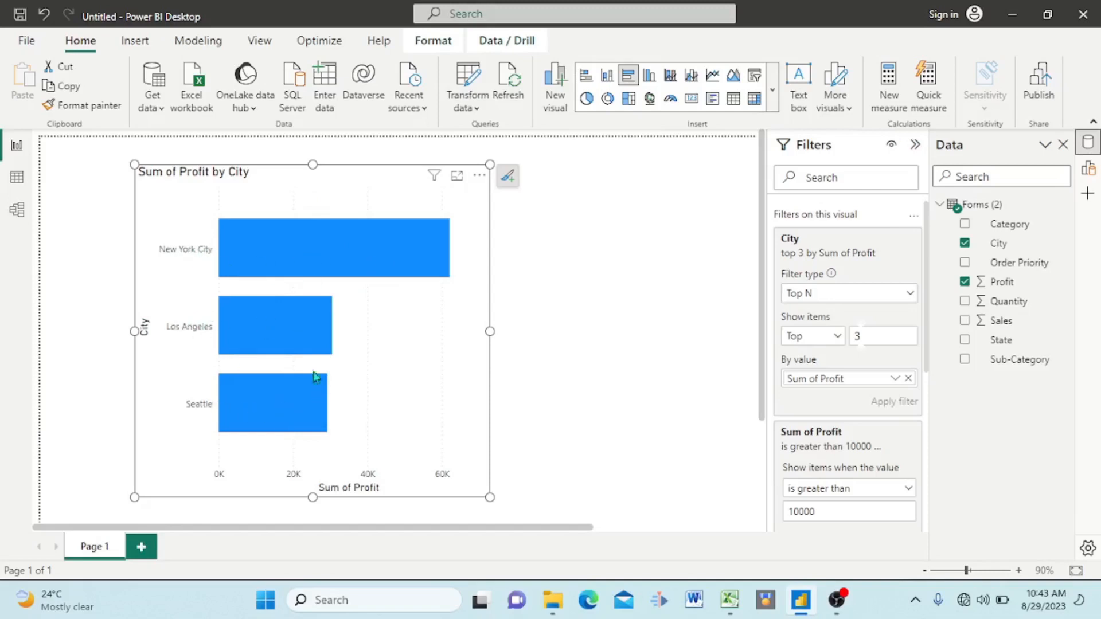
Step: Rank the City filter's top 3 by Average of Profit and apply it
click(900, 381)
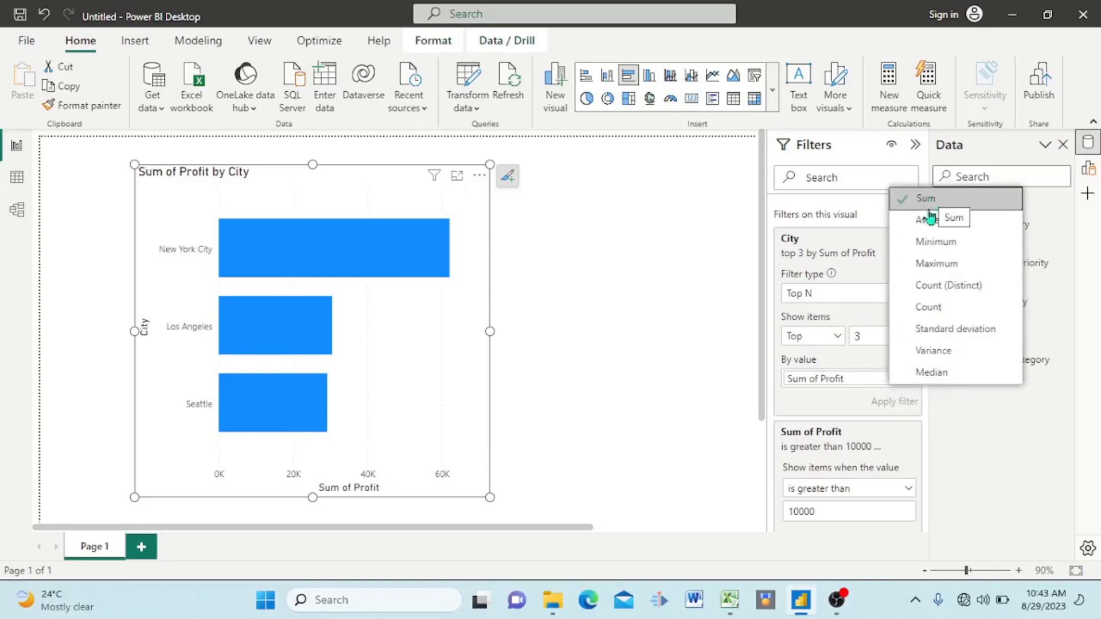
click(952, 226)
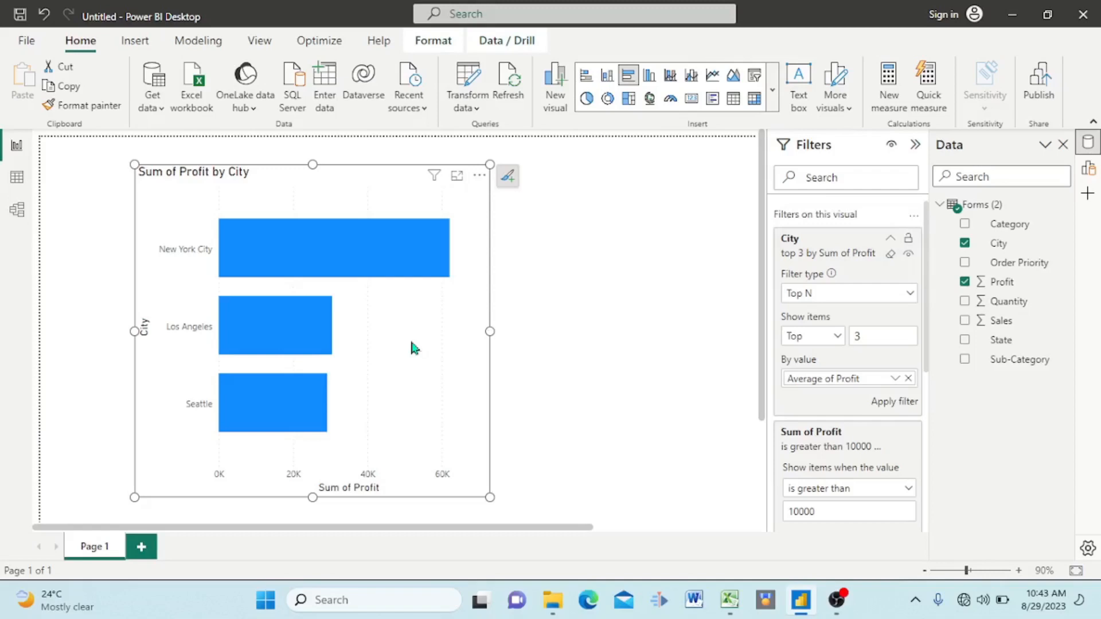
click(891, 402)
mouse_move(271, 246)
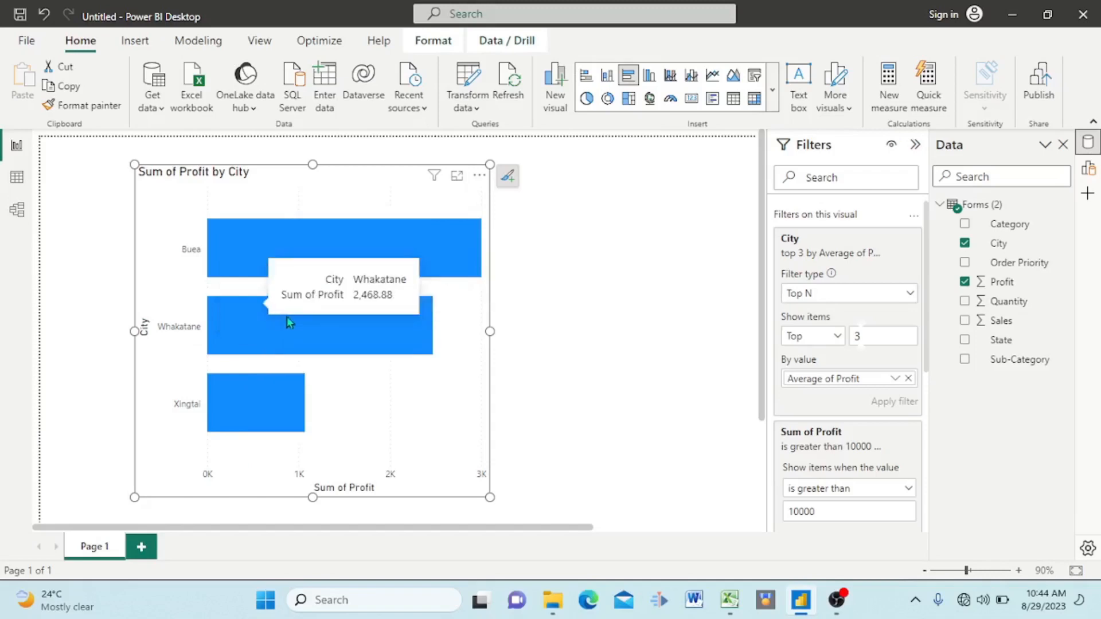
Step: Set the City filter to the top 10 items by maximum profit and apply it
click(894, 379)
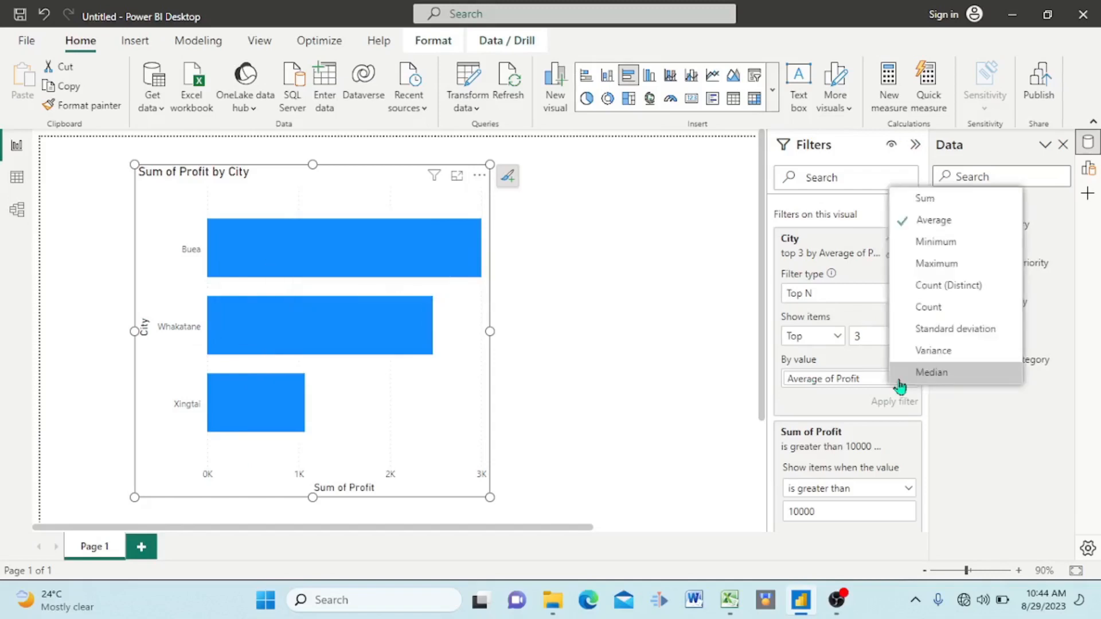
click(949, 265)
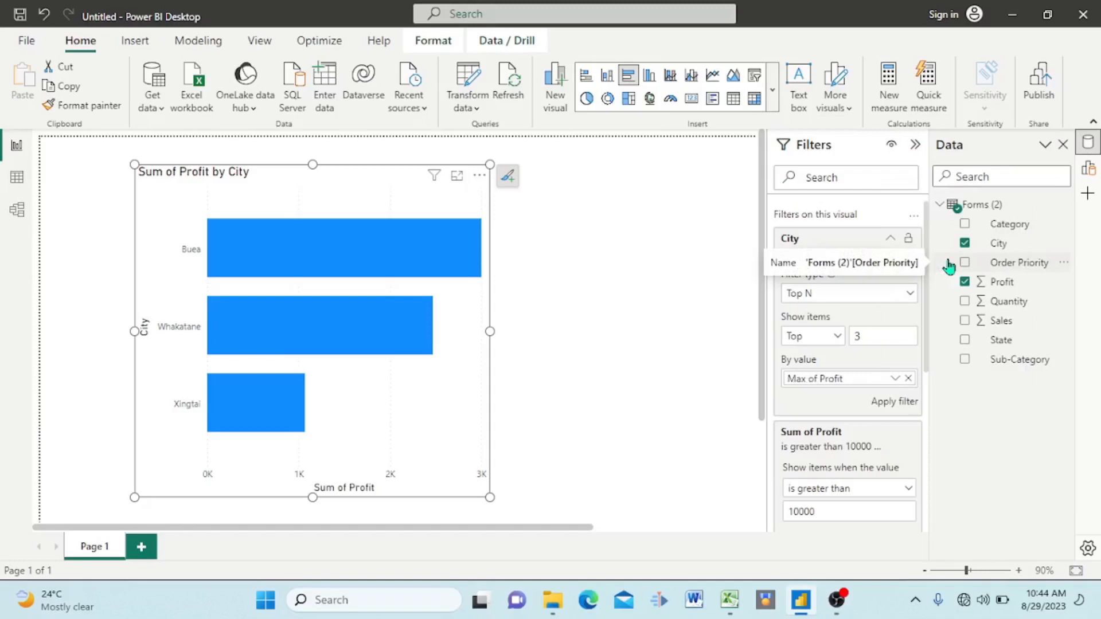
click(865, 338)
key(BackSpace)
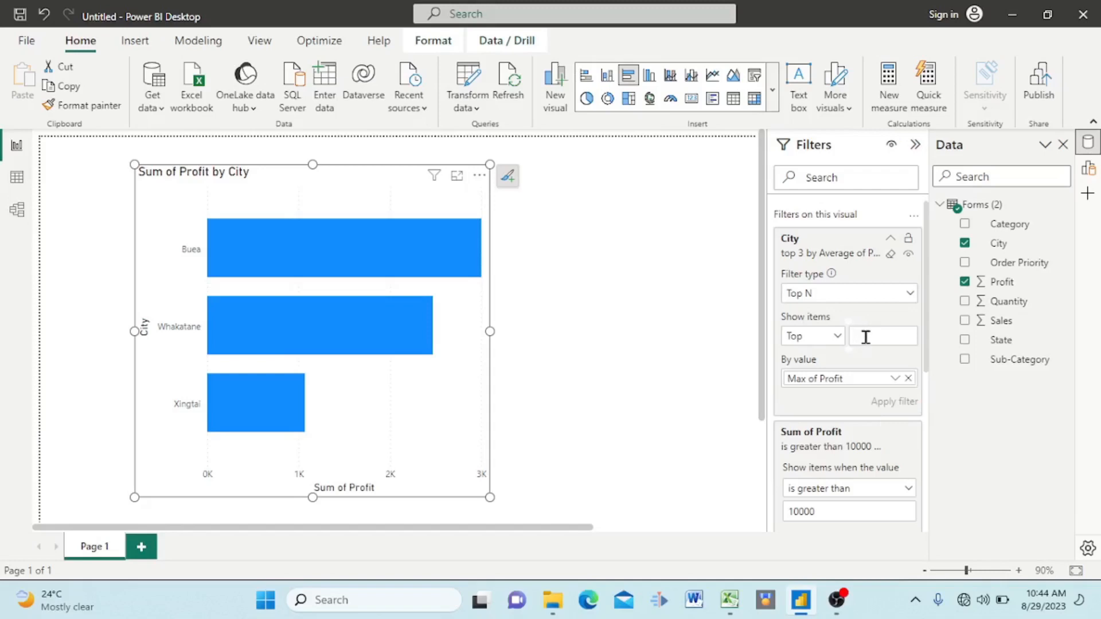
text(10)
click(900, 408)
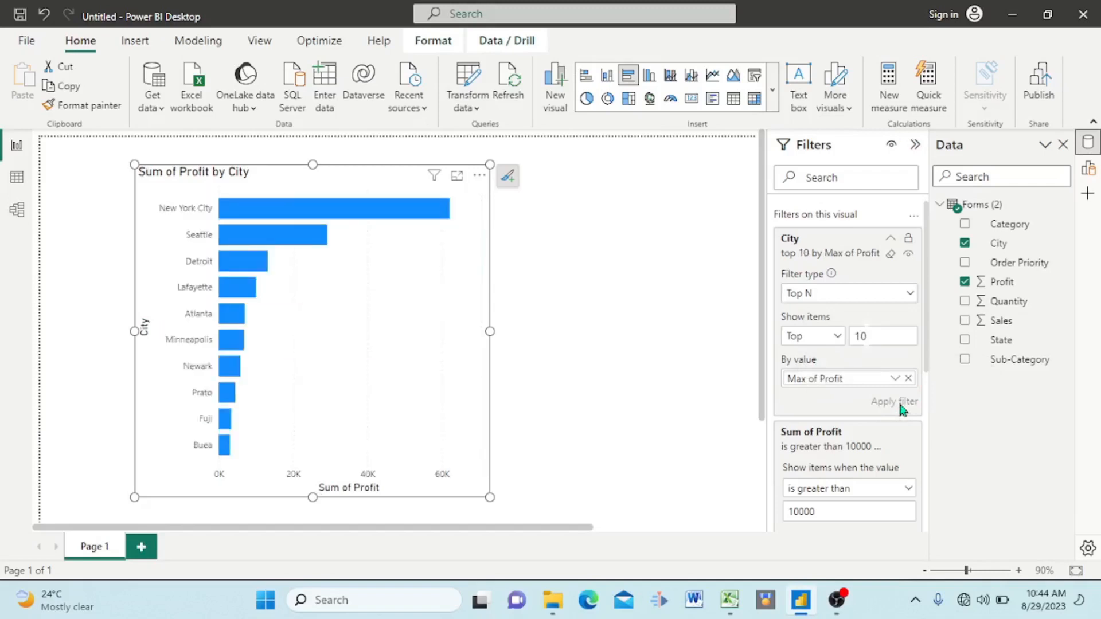
scroll(421, 381, down, 3)
scroll(421, 382, up, 3)
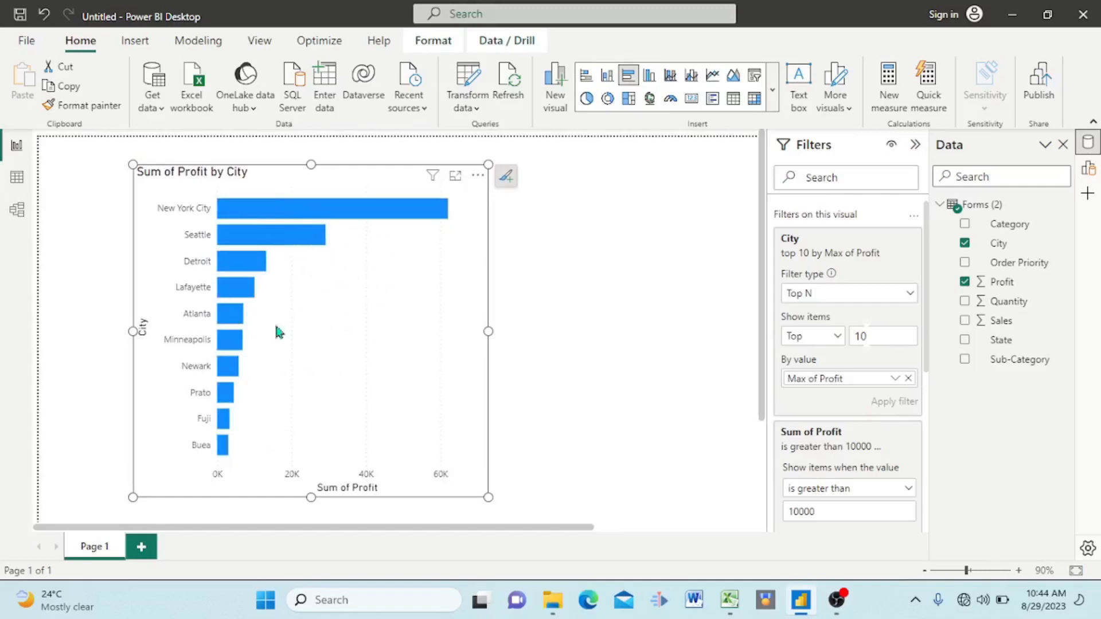
Step: Rank the City filter's top 10 by minimum profit and apply it
click(894, 381)
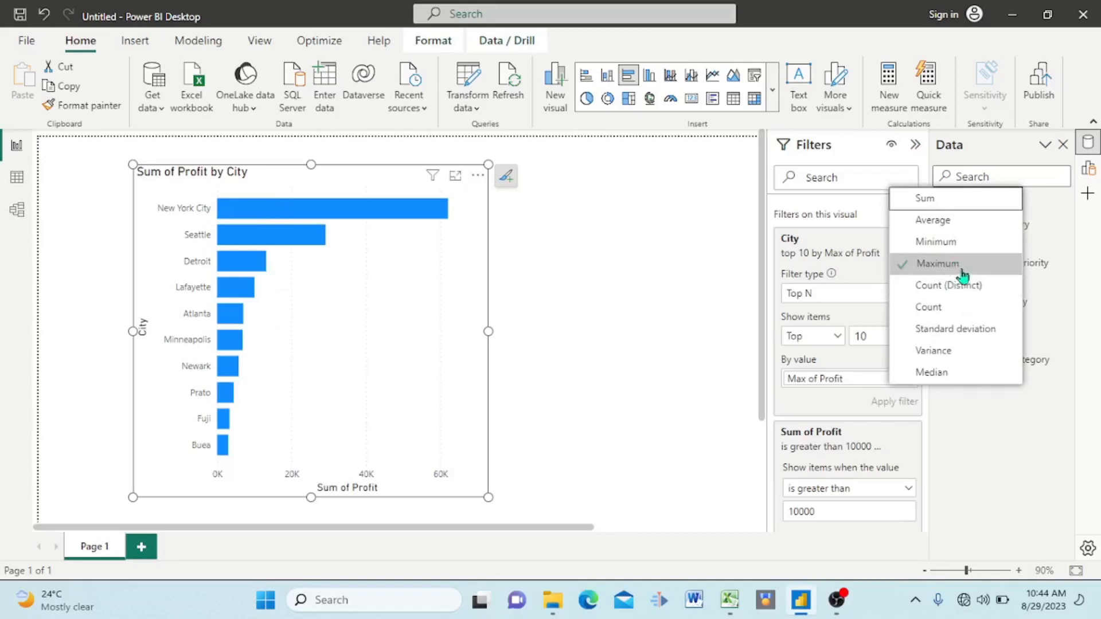
click(953, 248)
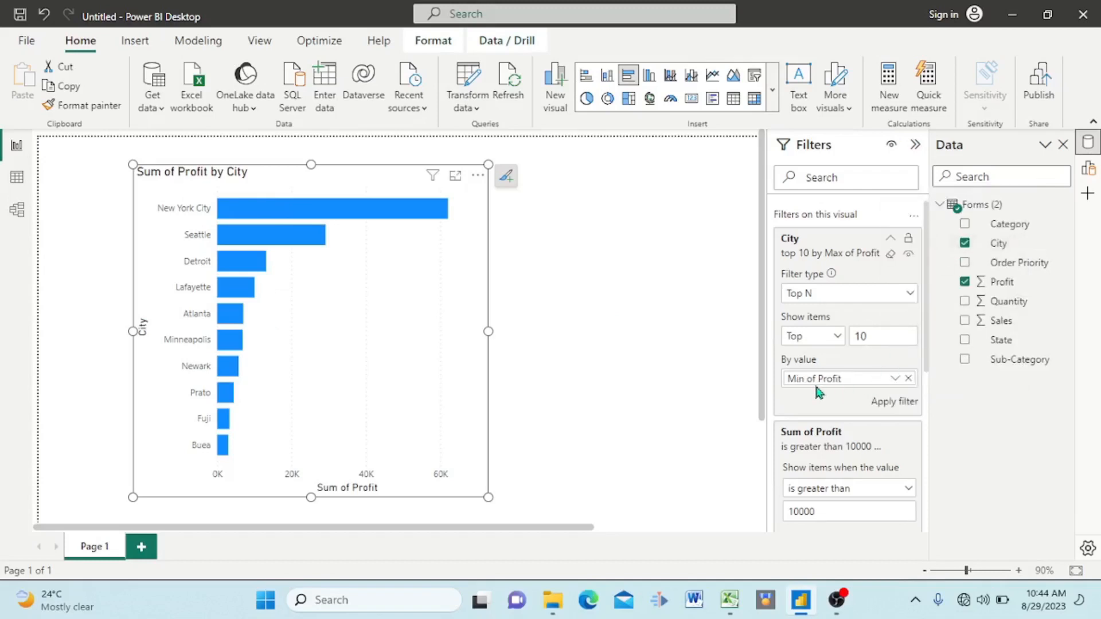
click(889, 409)
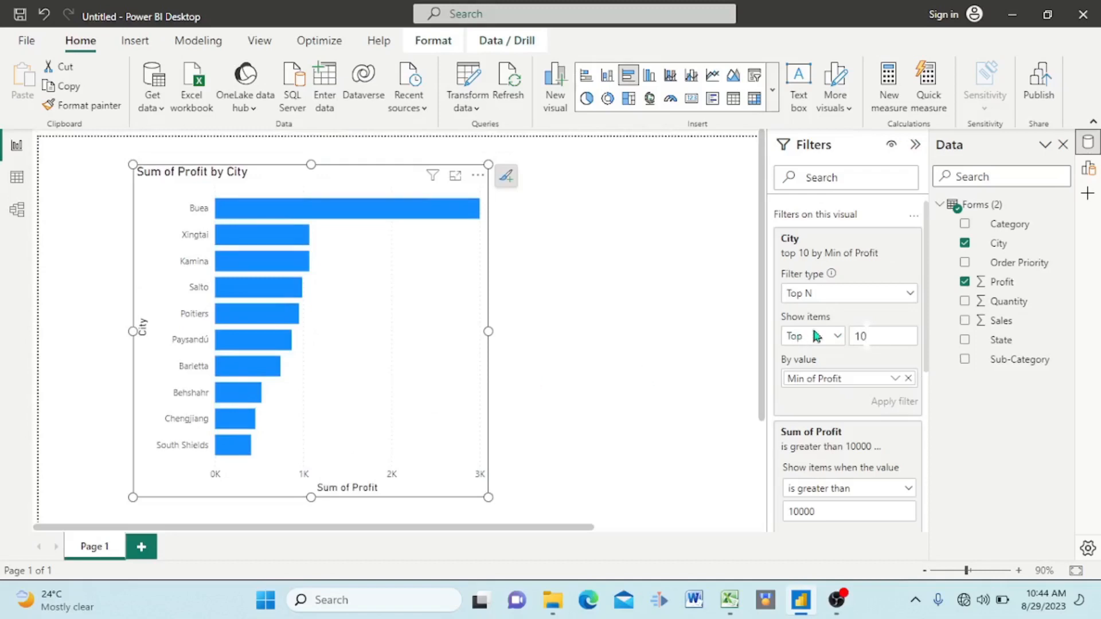
Step: Set the City filter to the bottom 5 items by Sum of Profit and apply it
click(839, 337)
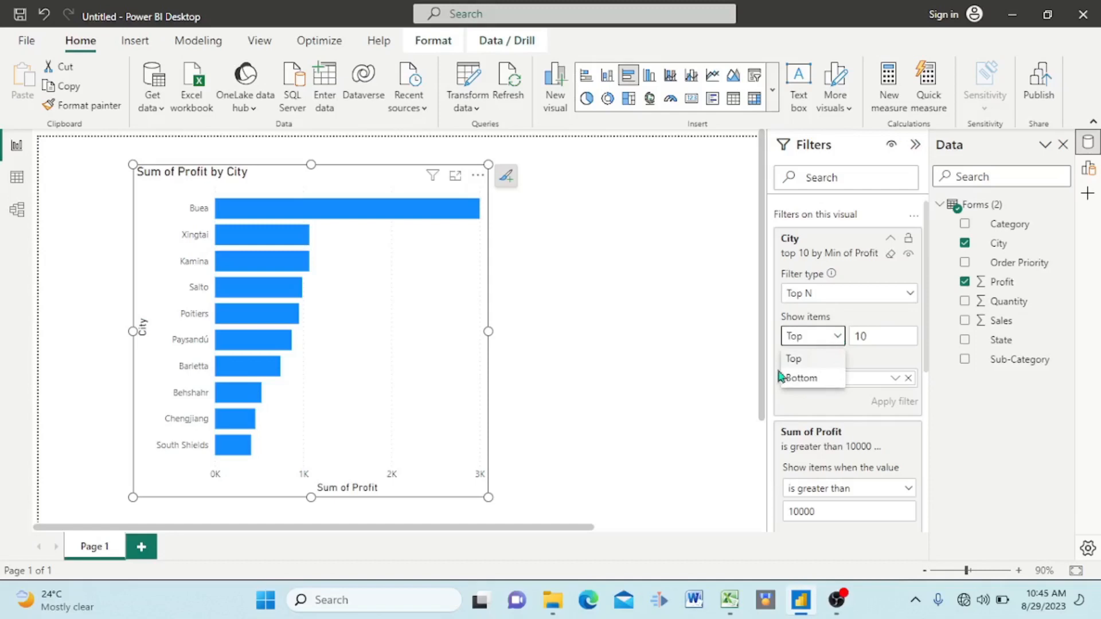
click(798, 380)
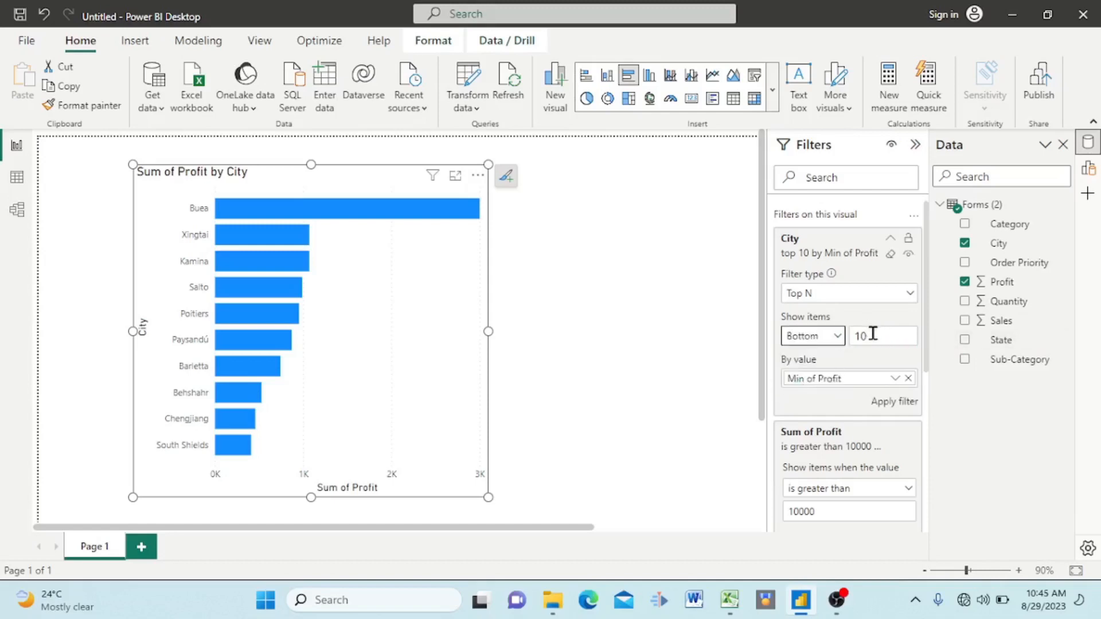
click(897, 380)
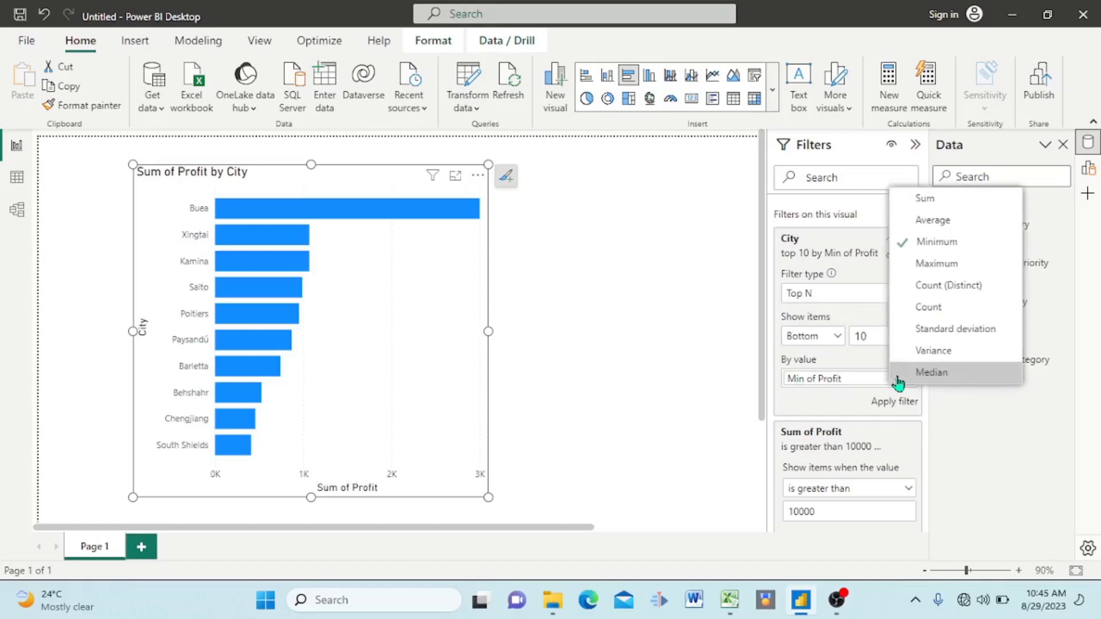
click(933, 205)
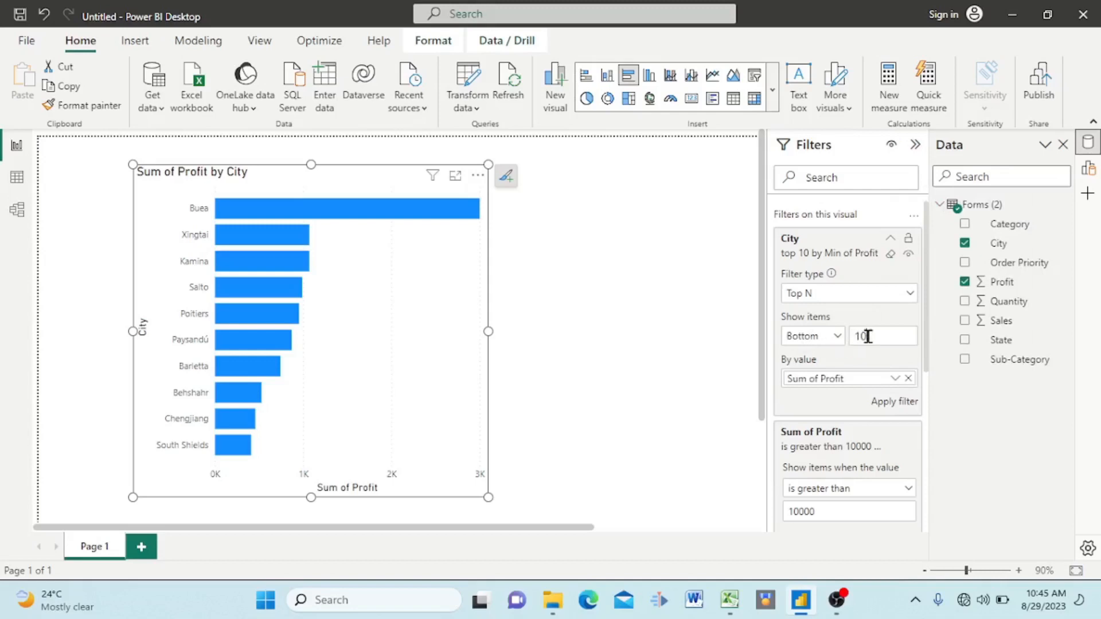
key(BackSpace)
text(5)
click(898, 403)
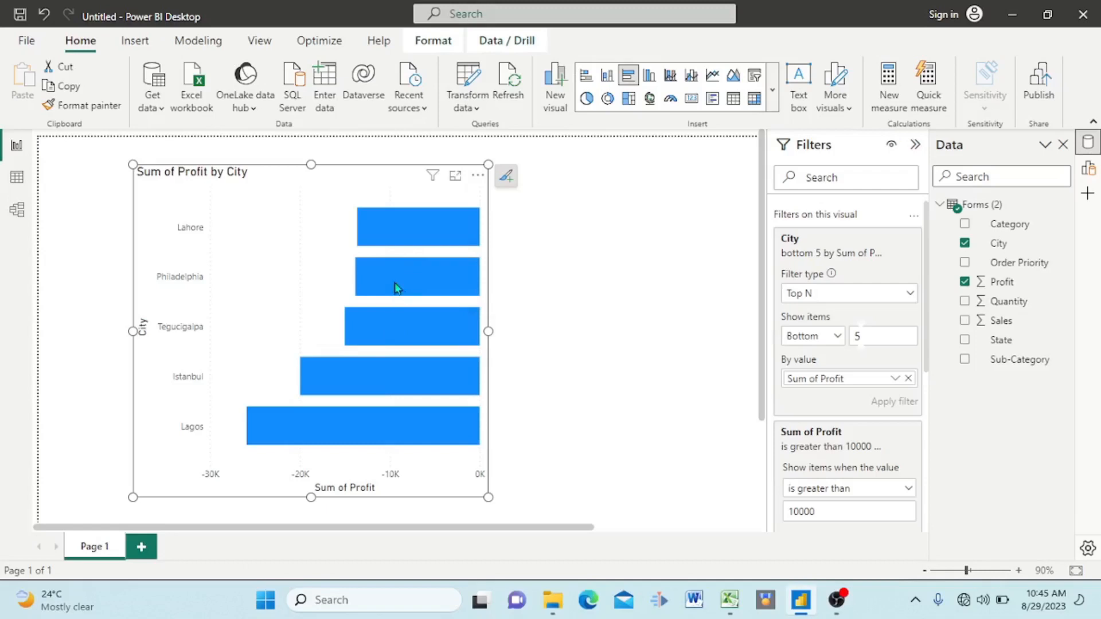
mouse_move(401, 288)
Step: Rank the City filter's bottom 5 by Average of Profit and apply it
click(894, 381)
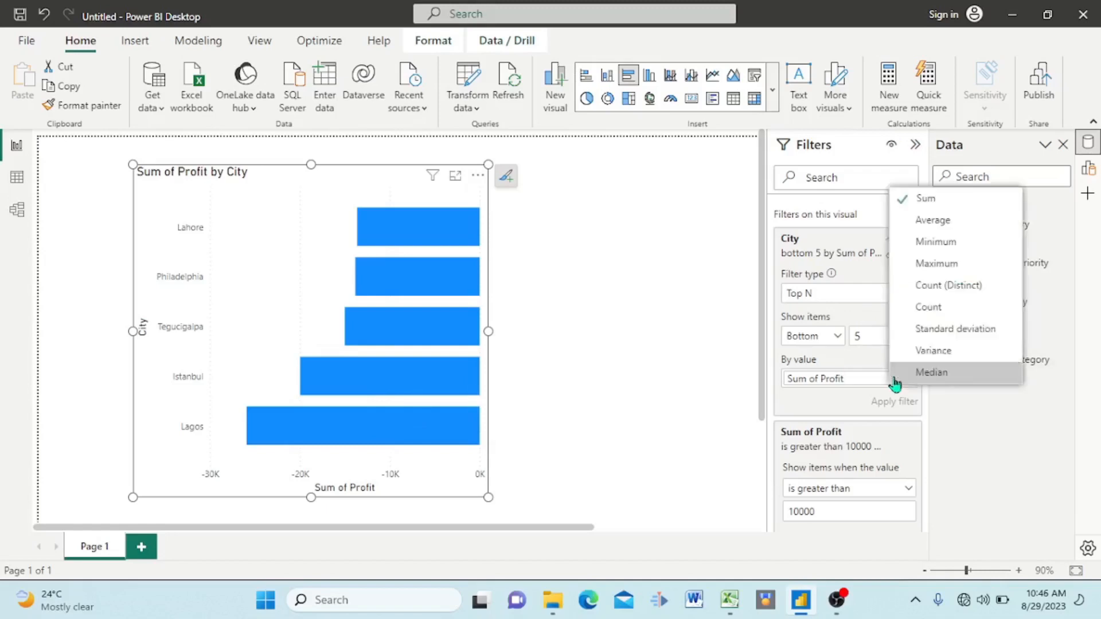
click(932, 222)
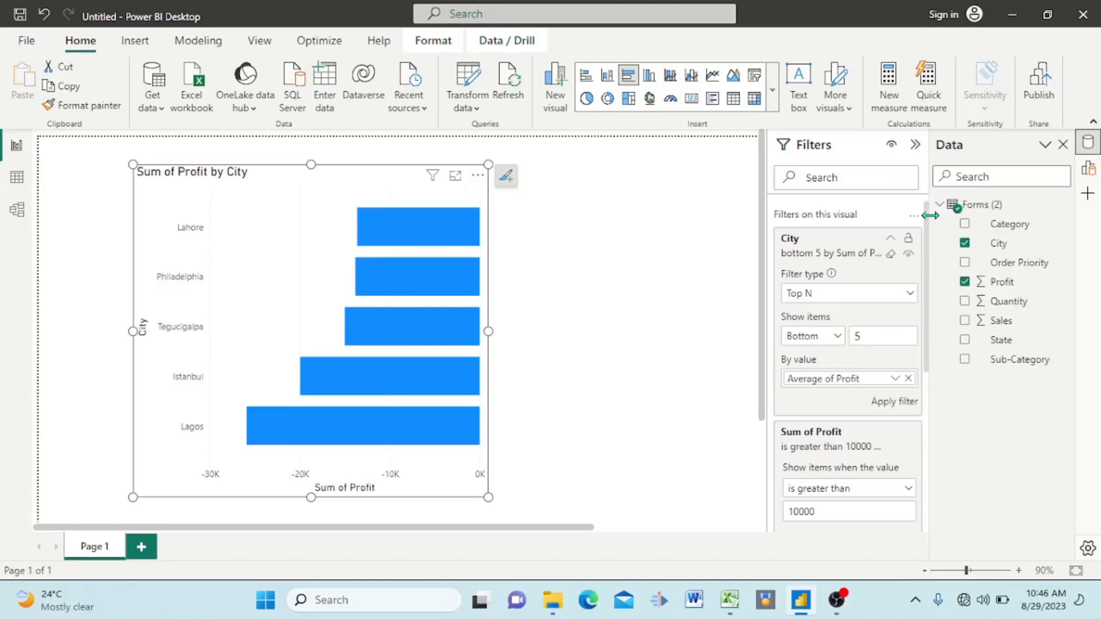
click(885, 404)
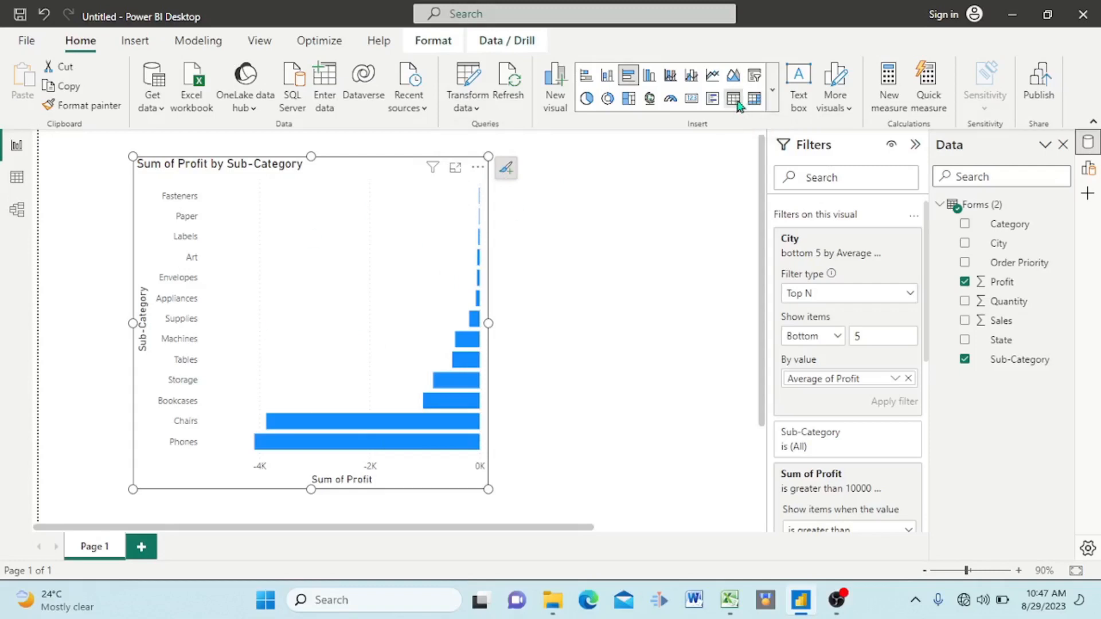
Step: Convert the profit by sub-category bar chart into a table visual and shrink its frame closer to the data
click(773, 92)
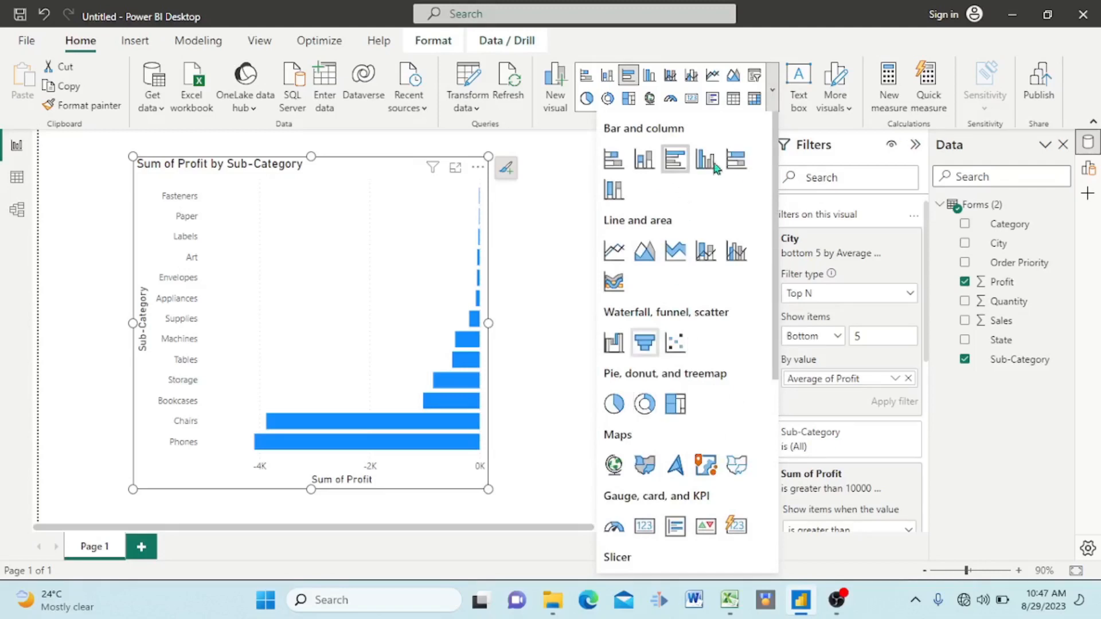
click(734, 99)
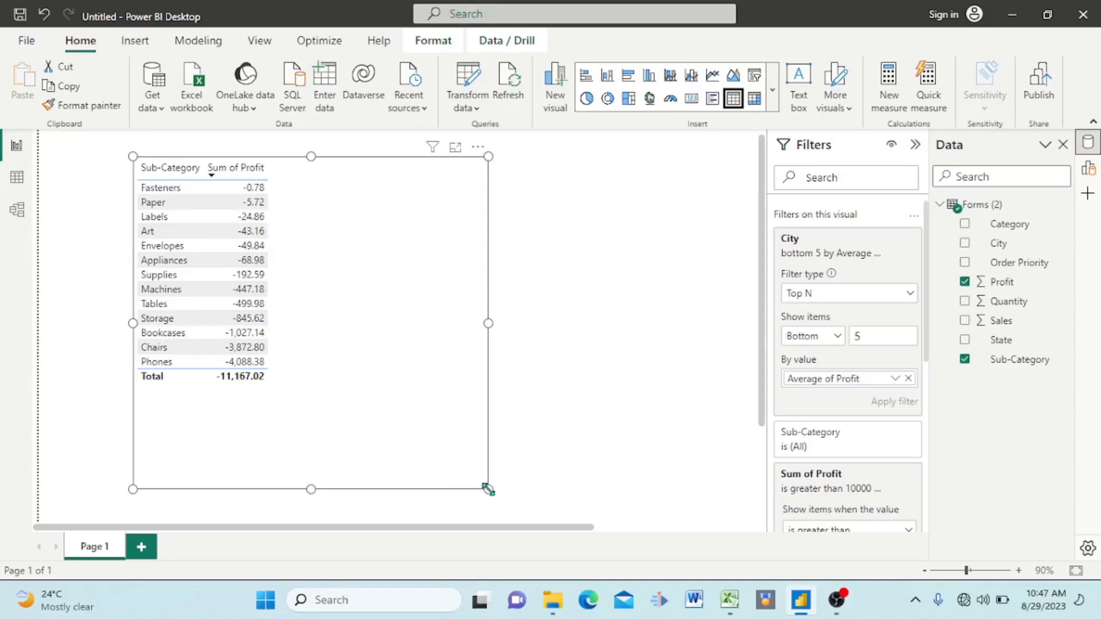
drag(577, 436, 360, 428)
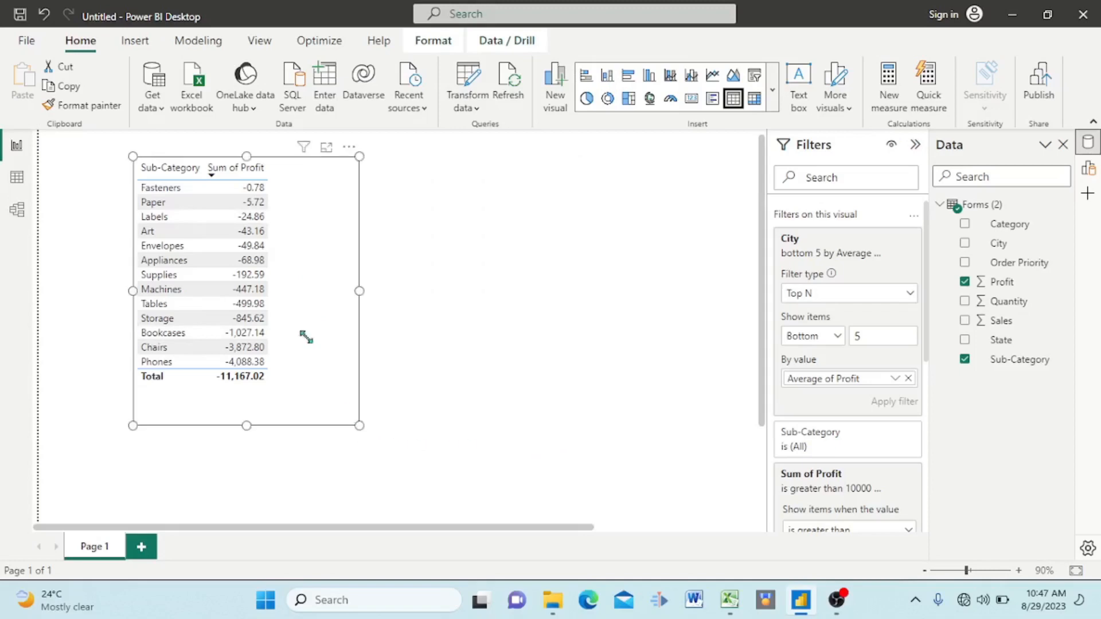
Step: Change the City filter to the top 5 items by Average of Profit and apply it
ctrl+scroll(295, 304, up, 3)
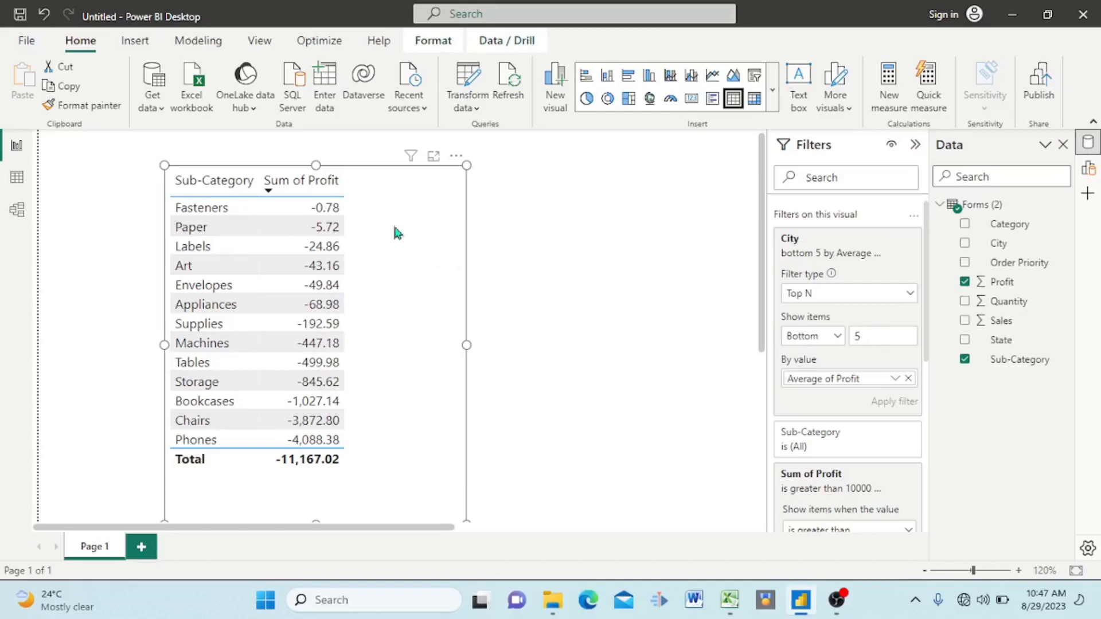
click(864, 334)
click(839, 339)
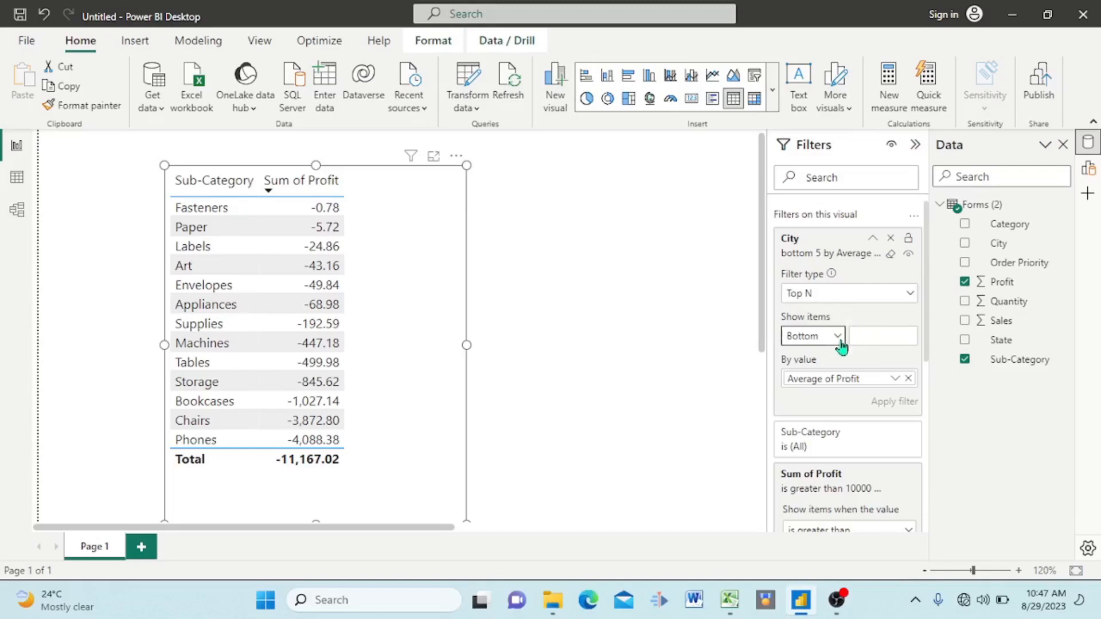
click(808, 361)
click(862, 338)
text(5)
click(892, 404)
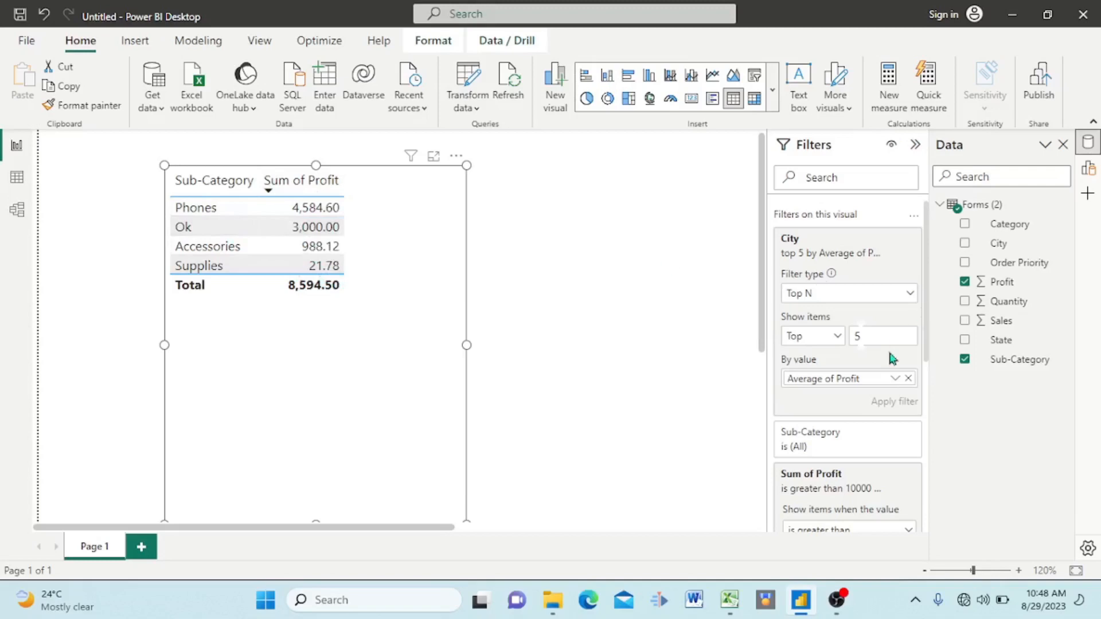
Step: Clear the City filter and remove it from the table visual
scroll(889, 356, down, 3)
scroll(580, 303, up, 1)
scroll(580, 304, down, 3)
scroll(580, 303, right, 1)
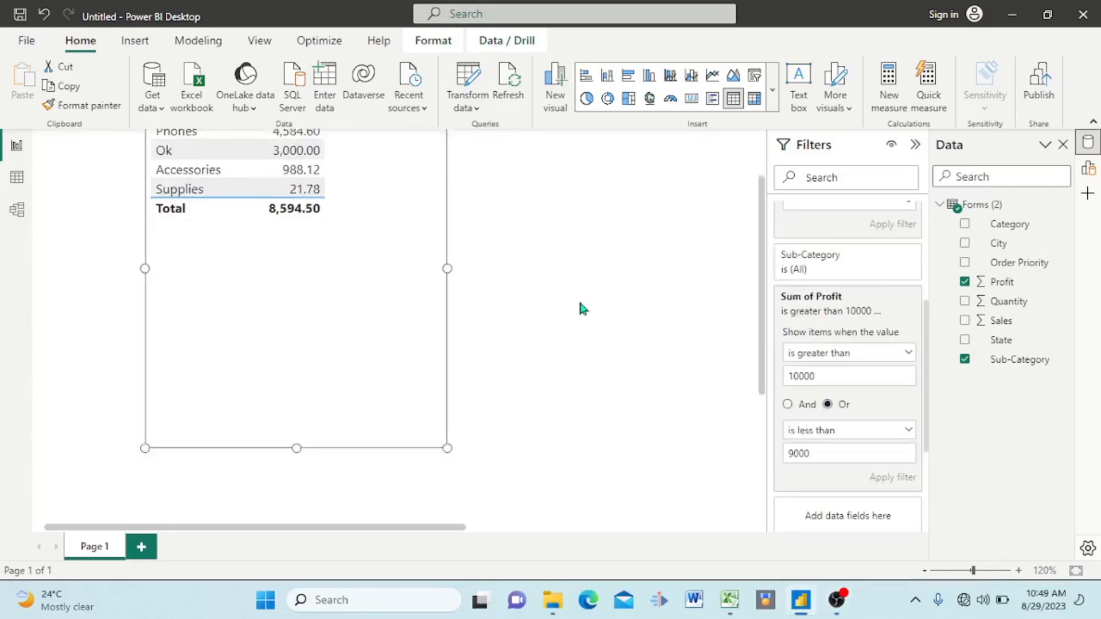
scroll(580, 303, up, 3)
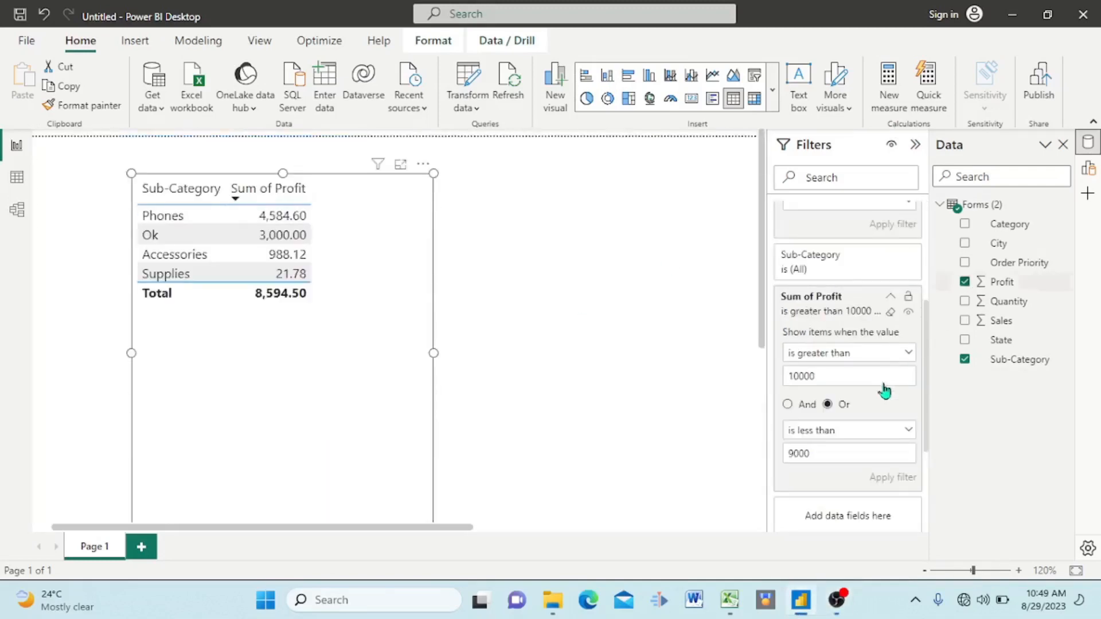
scroll(848, 274, up, 4)
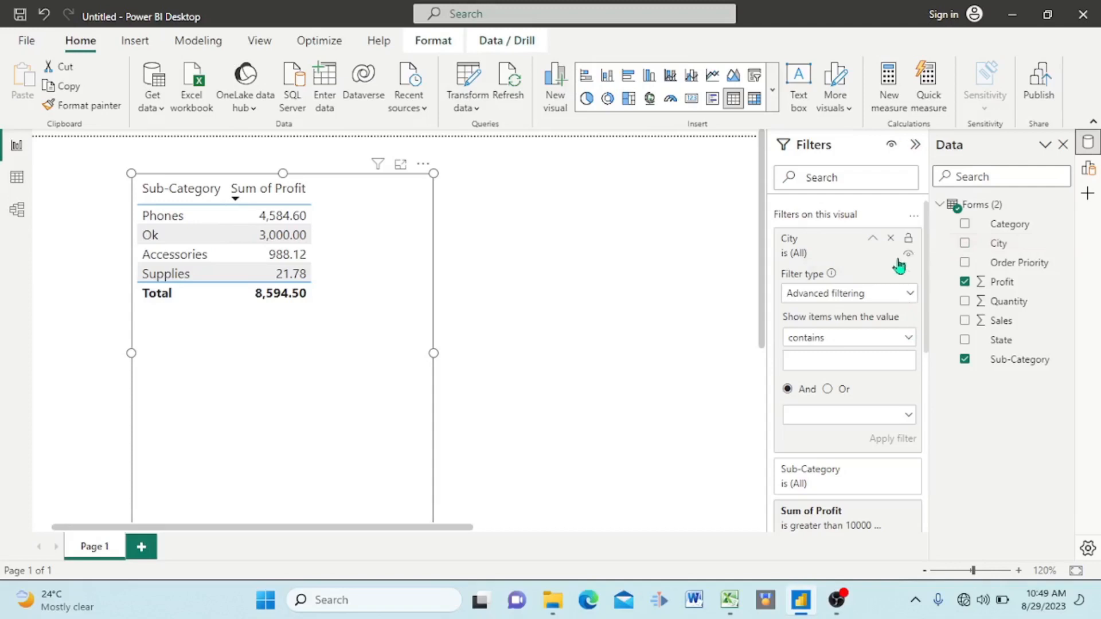
click(891, 238)
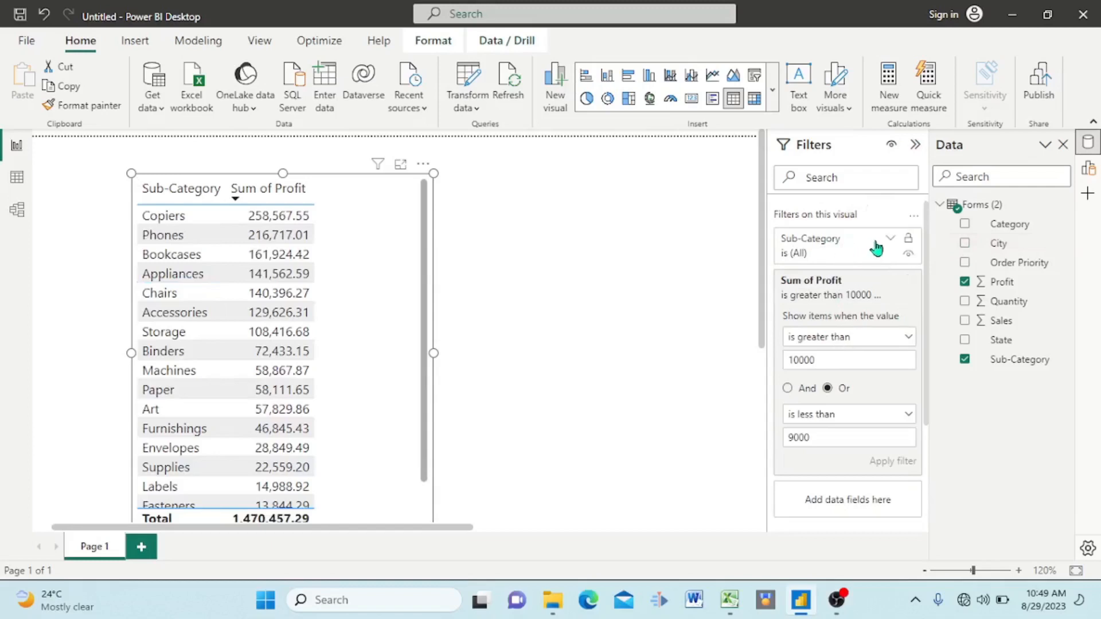
Step: Examine the profit of every sub-category in the table, from the first row down to the total
scroll(341, 437, down, 2)
scroll(299, 321, up, 2)
scroll(330, 351, down, 2)
scroll(330, 350, up, 2)
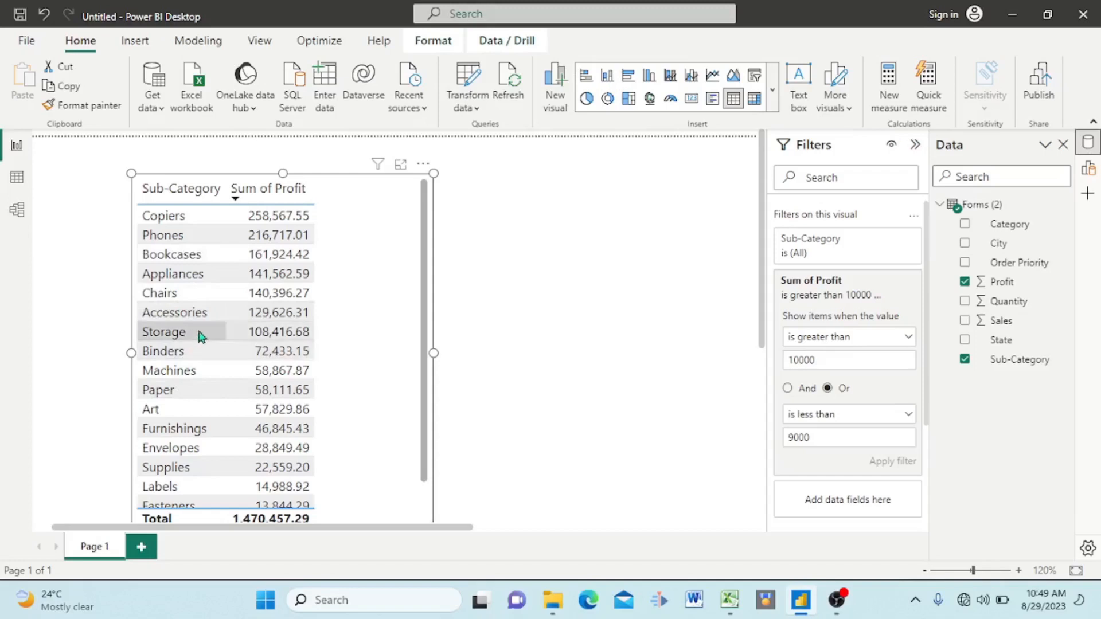
scroll(223, 356, down, 2)
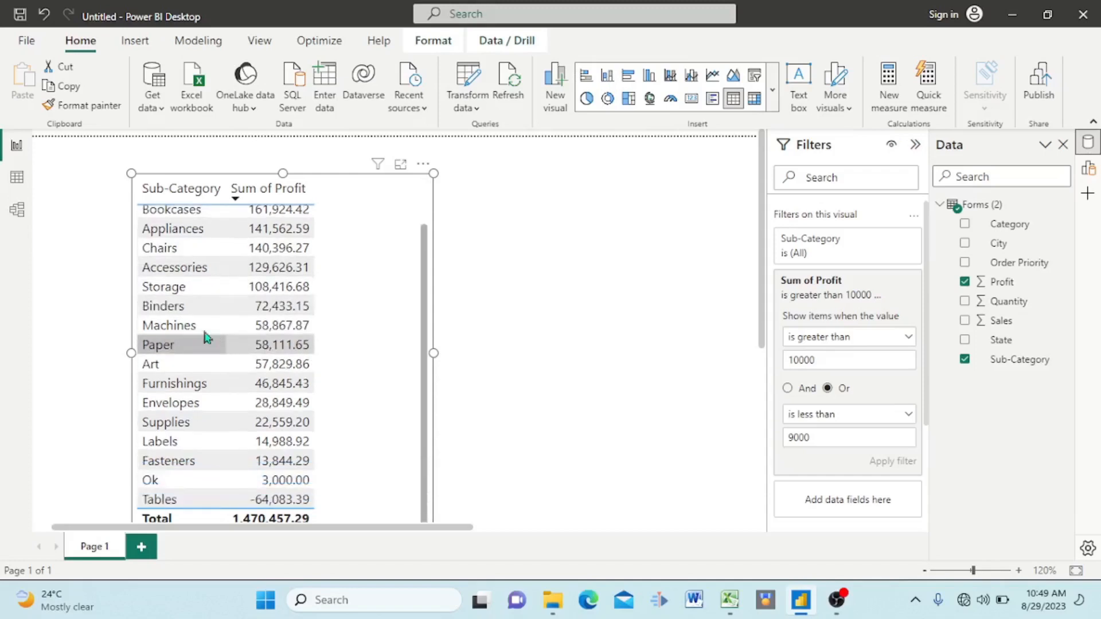
scroll(215, 334, down, 4)
scroll(215, 334, right, 1)
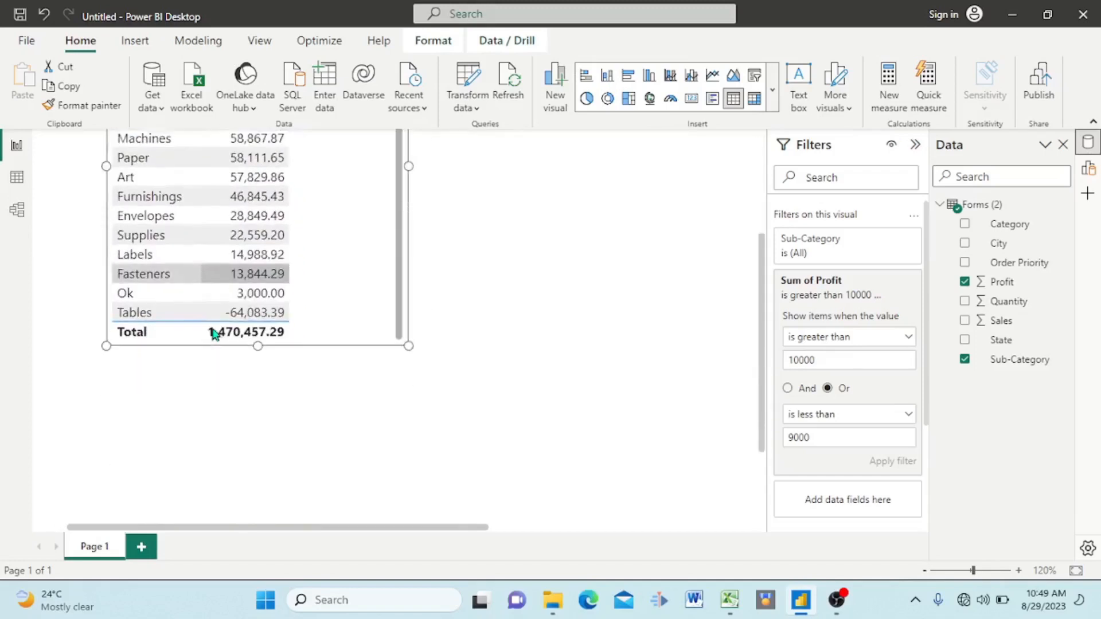
scroll(215, 335, up, 4)
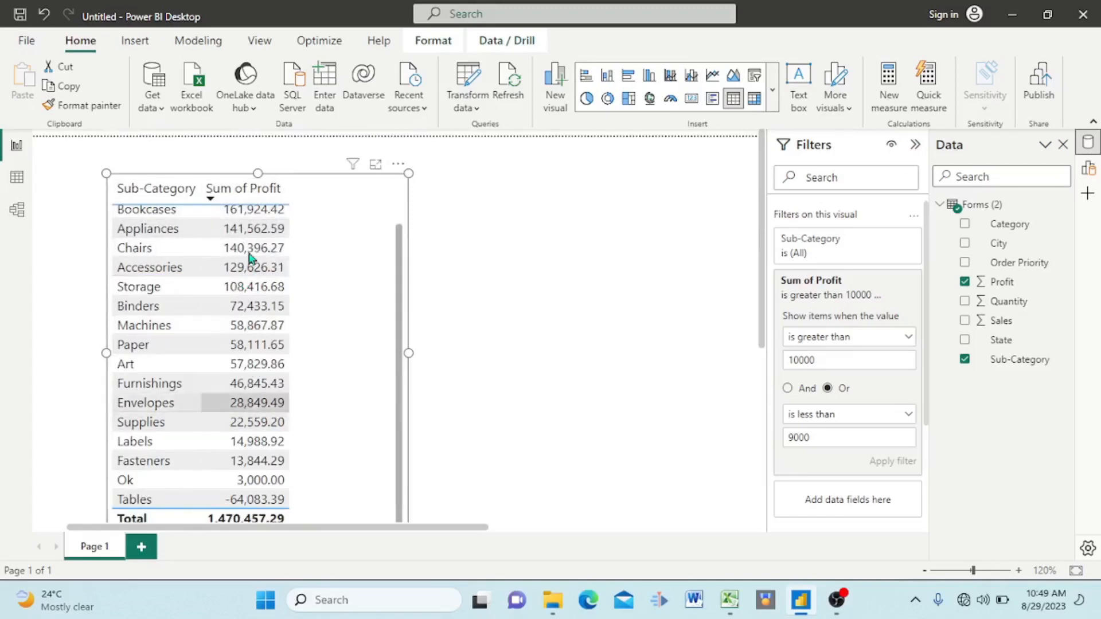
scroll(249, 313, up, 2)
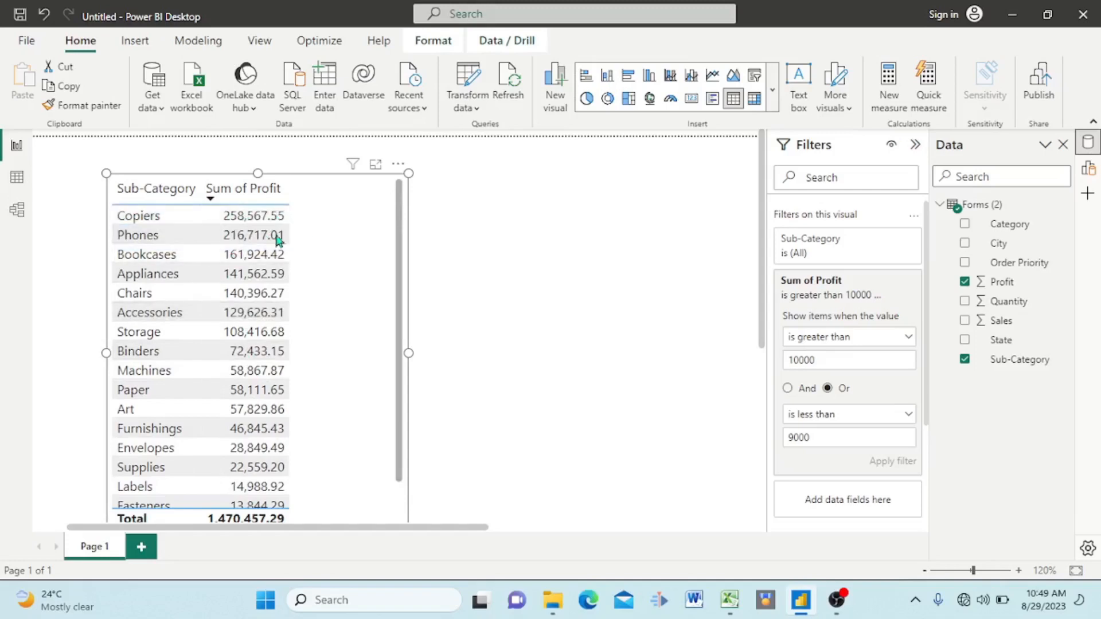
Step: Add the Category field to the table and remove the Sub-Category field
click(967, 225)
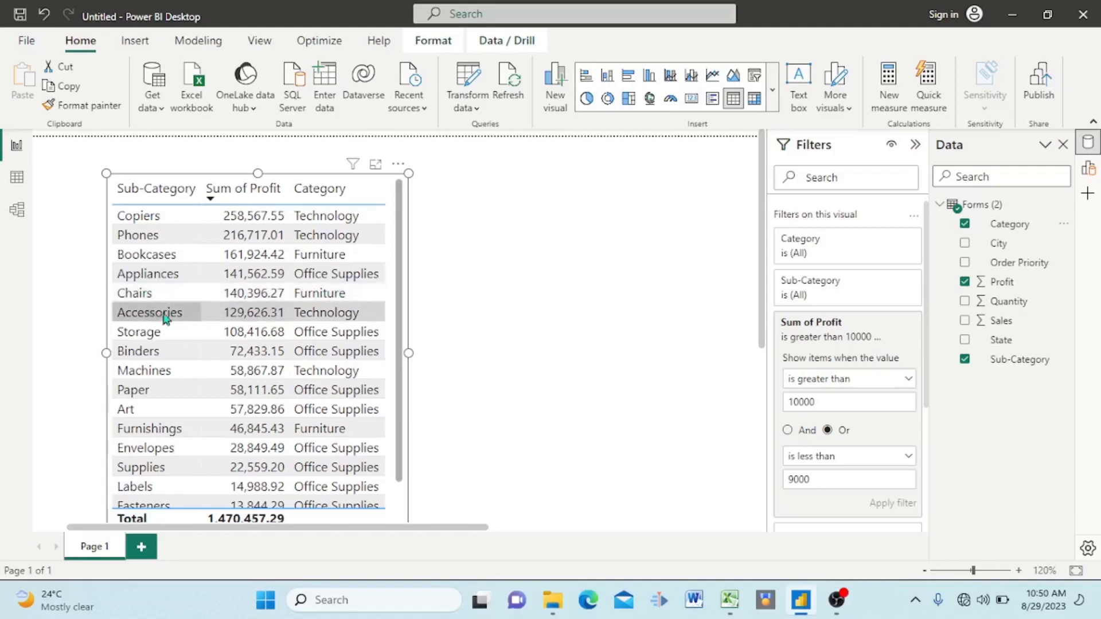
click(966, 360)
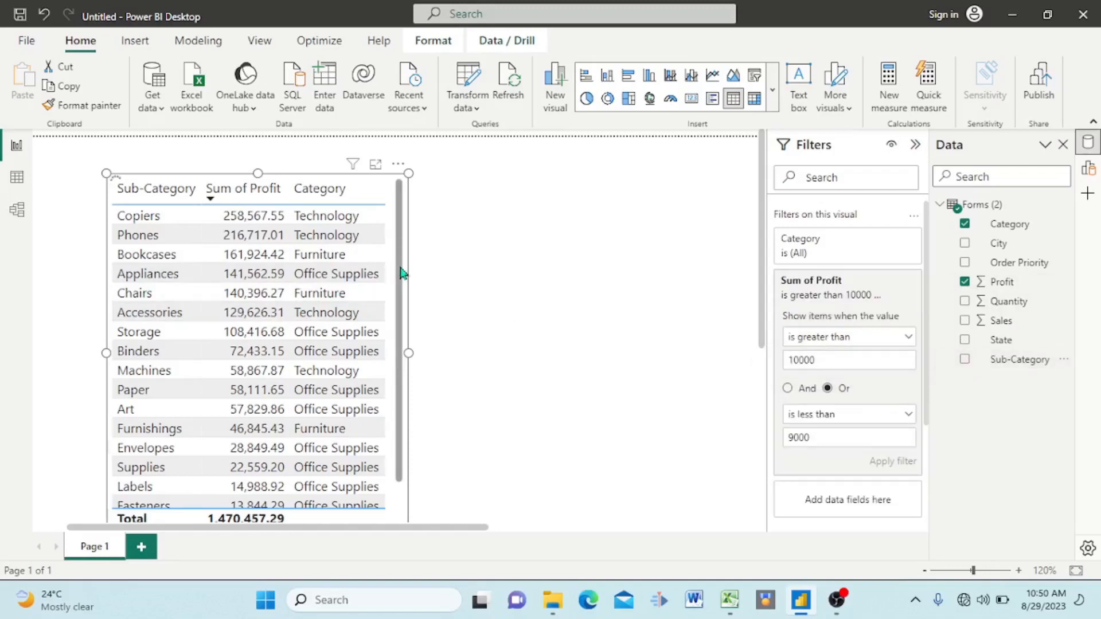